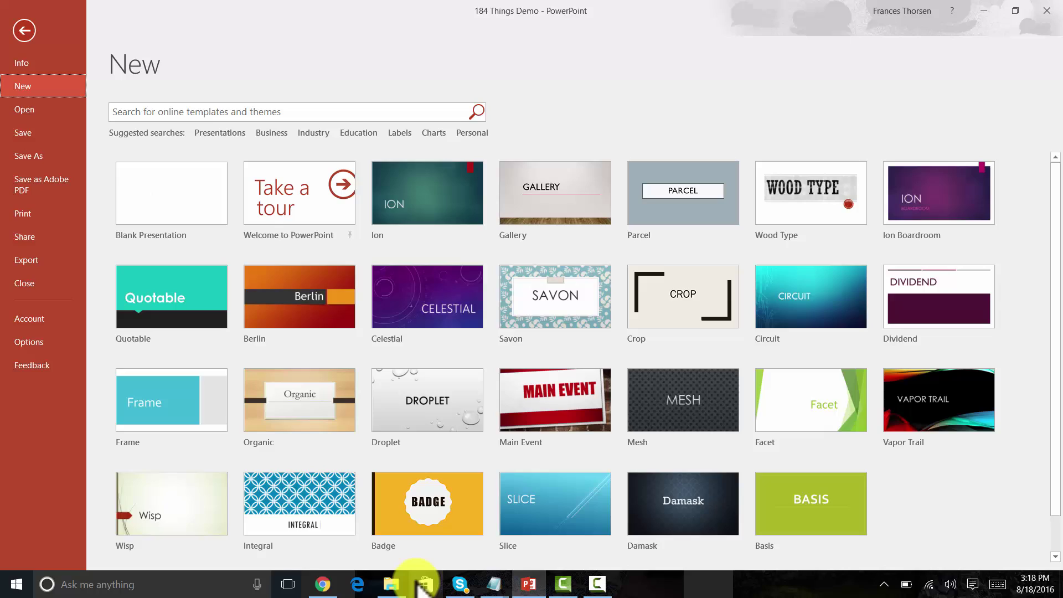
# Switch from PowerPoint's New screen to File Explorer showing the course module folders.
pyautogui.click(400, 589)
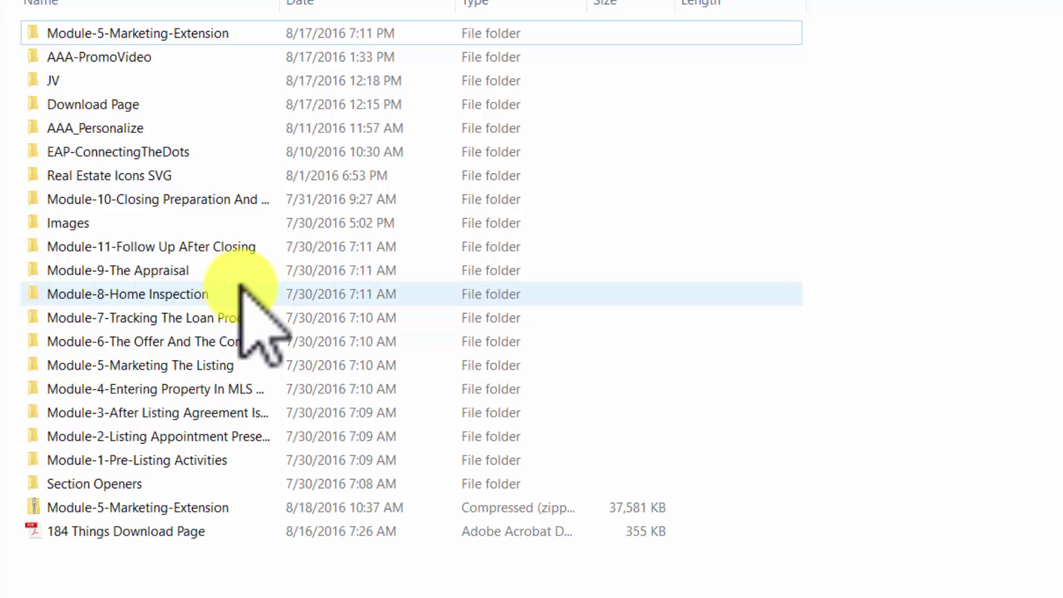
# Check the Module-8-Home Inspection folder's info tip in File Explorer.
pyautogui.moveTo(242, 283)
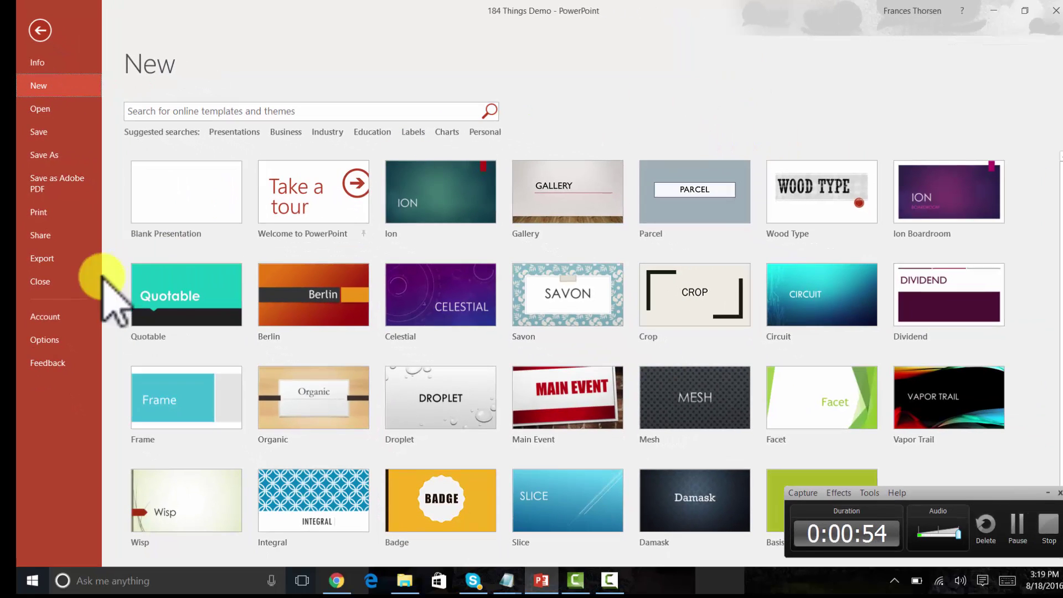
# Create the blank presentation Presentation2 with its single empty title slide.
pyautogui.click(177, 213)
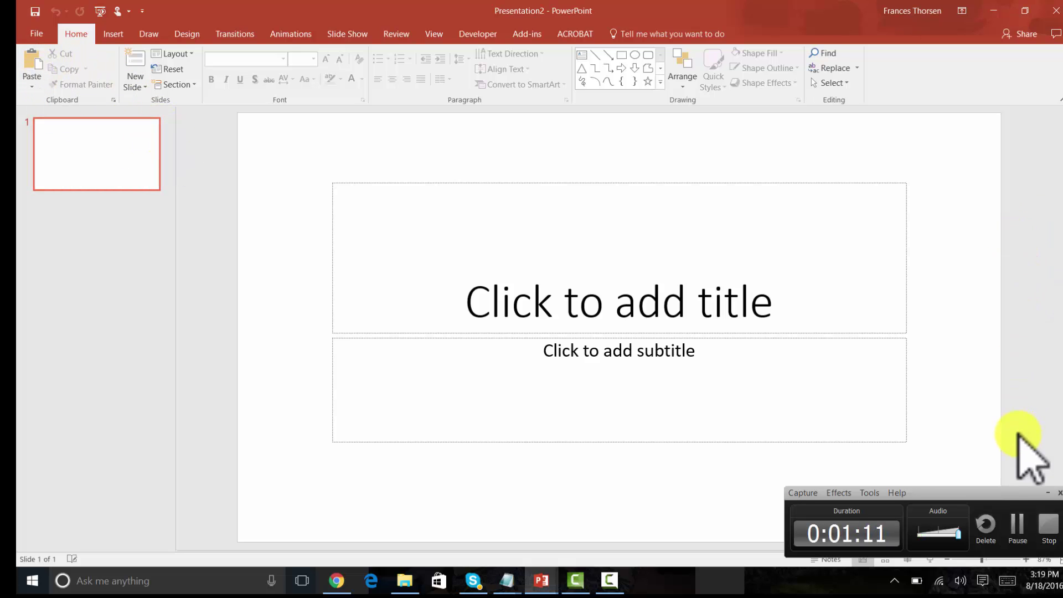
pyautogui.click(1047, 494)
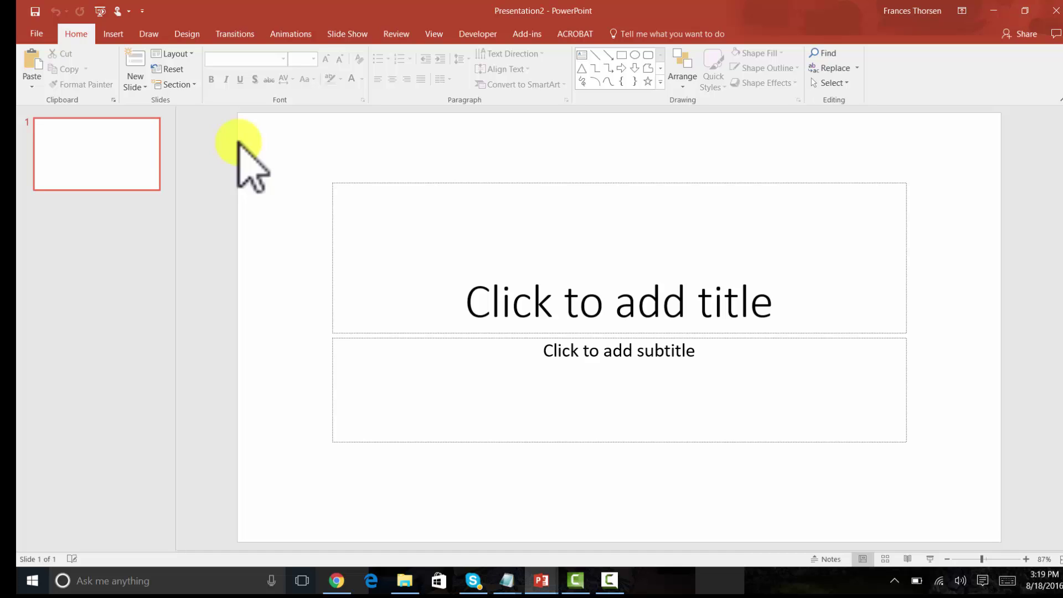
# Add a Title and Content slide, delete the title slide, and paste copies up to six slides.
pyautogui.hotkey('ctrl', 'm')
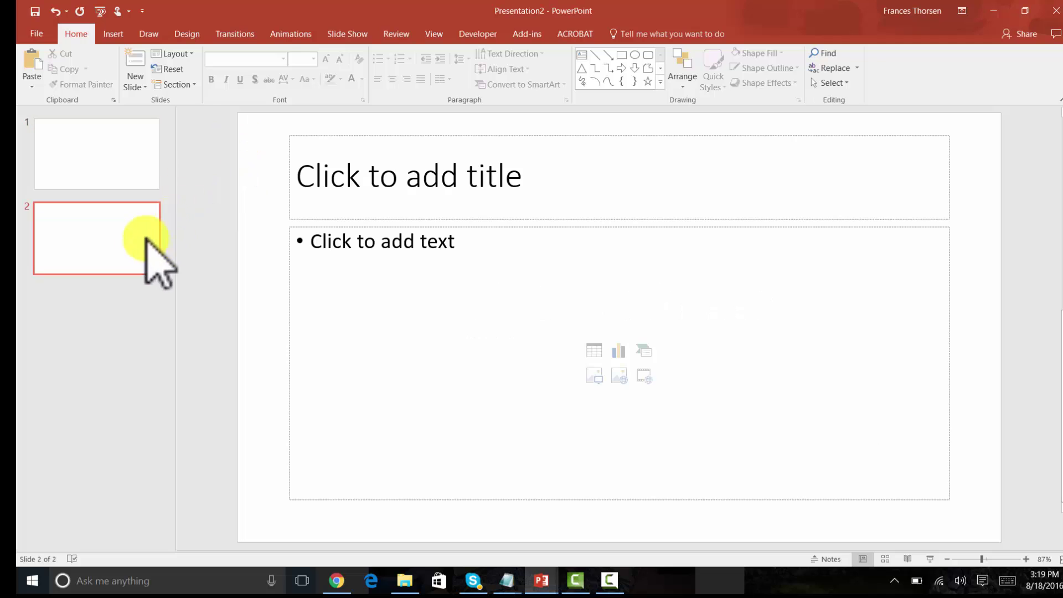
pyautogui.click(129, 157)
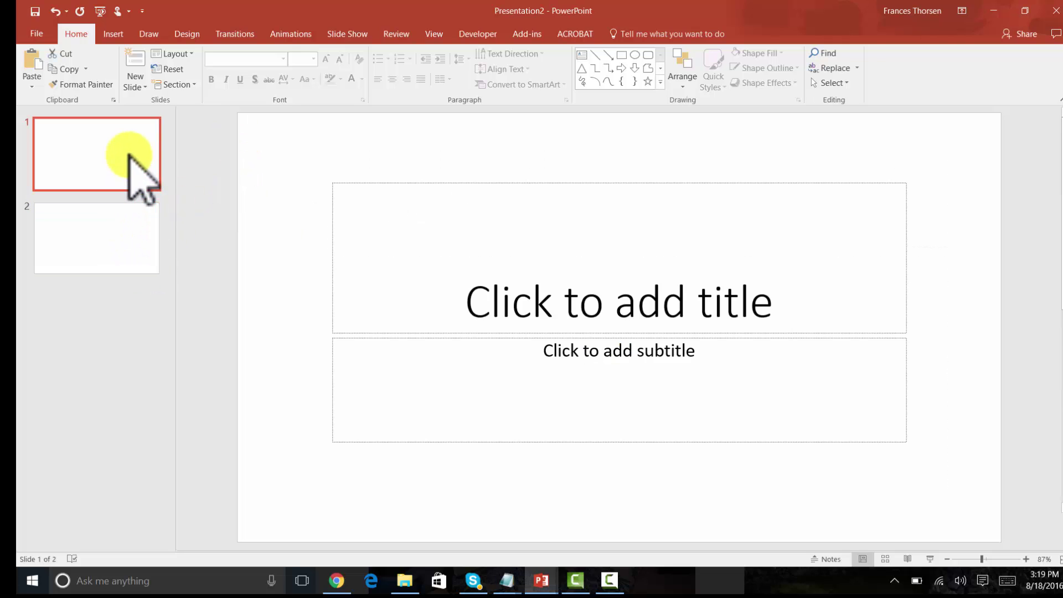
pyautogui.press('Delete')
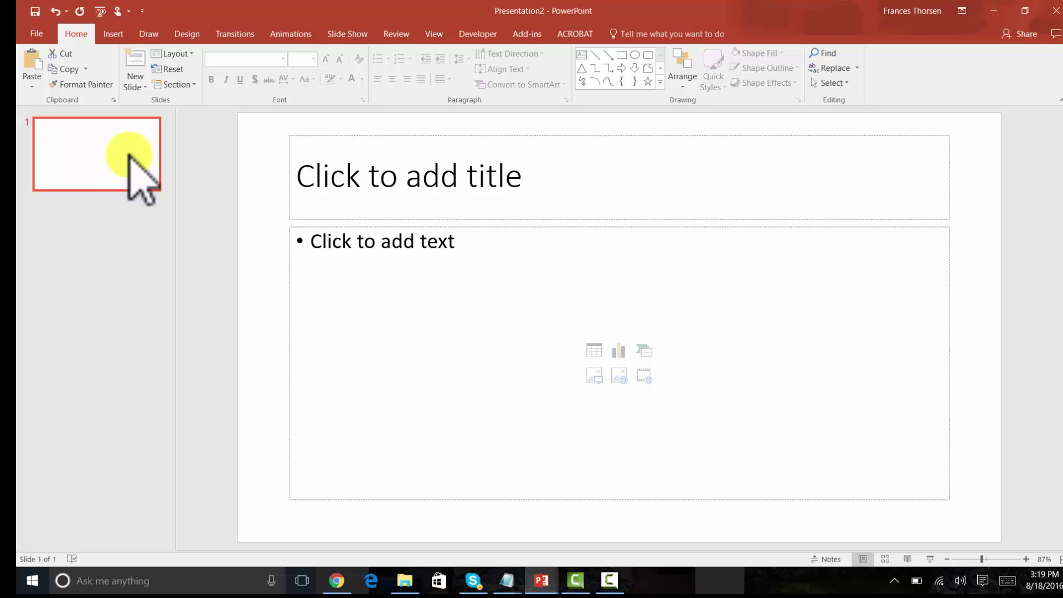
pyautogui.click(124, 210)
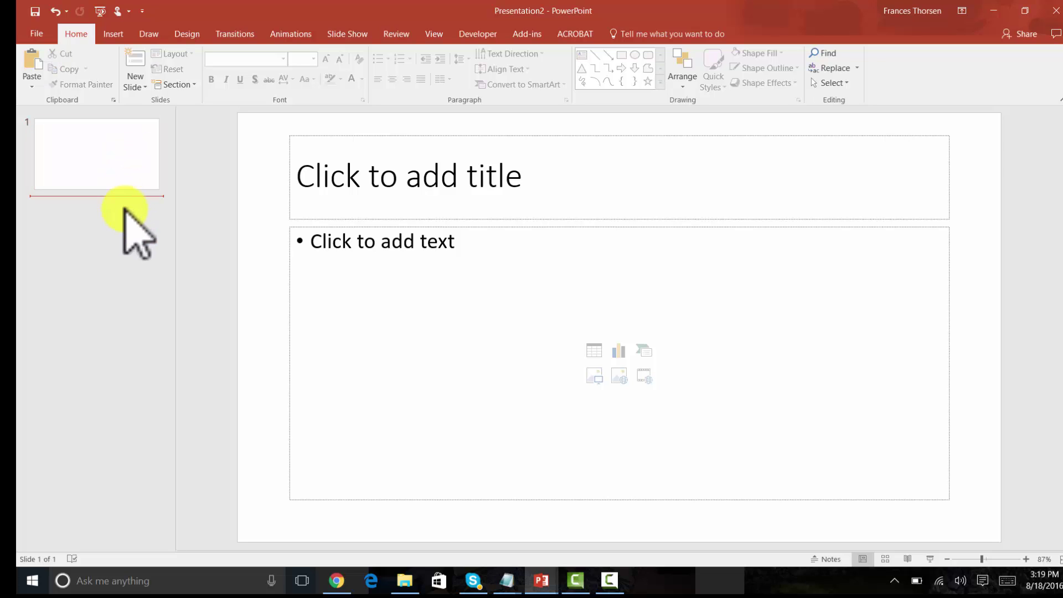
pyautogui.hotkey('ctrl', 'v')
pyautogui.hotkey('ctrl', 'v')
pyautogui.hotkey('ctrl', 'v')
pyautogui.hotkey('ctrl', 'v')
pyautogui.hotkey('ctrl', 'v')
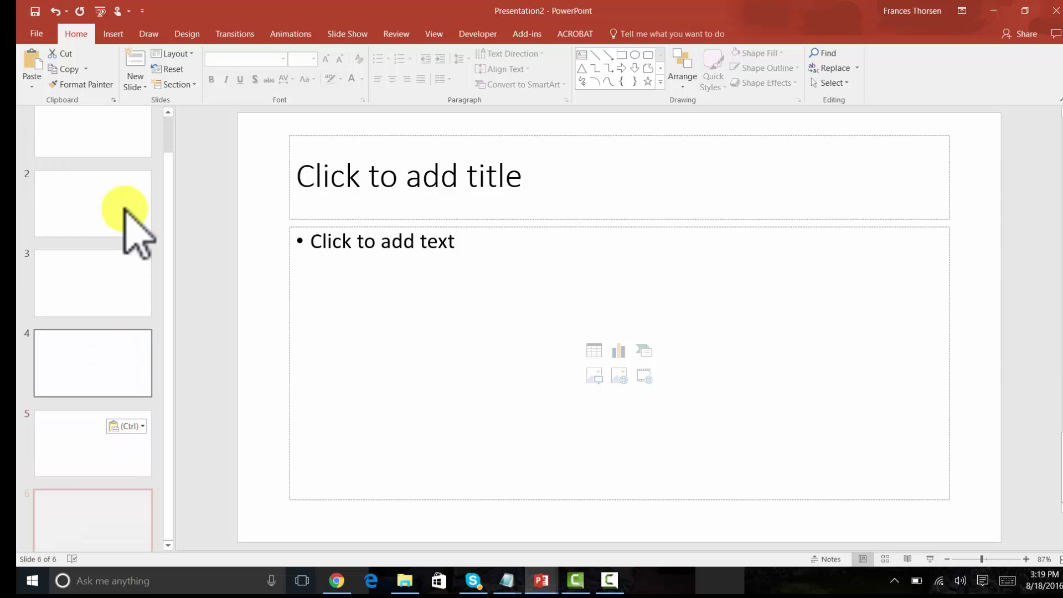
pyautogui.moveTo(171, 273); pyautogui.dragTo(171, 127)
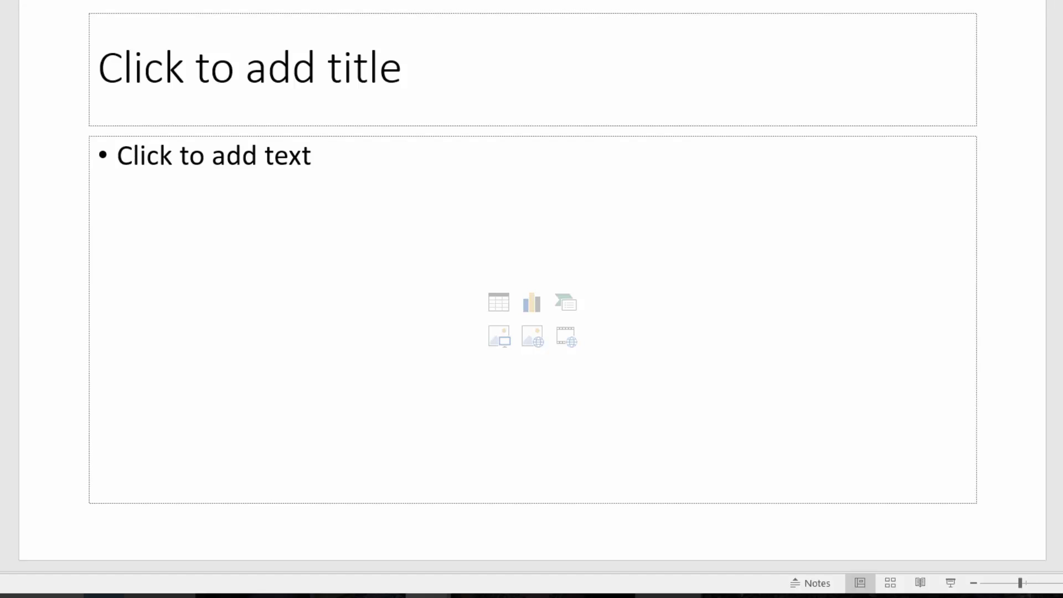
# Insert the local homeinspection MP4 video into the slide's content placeholder.
pyautogui.click(566, 336)
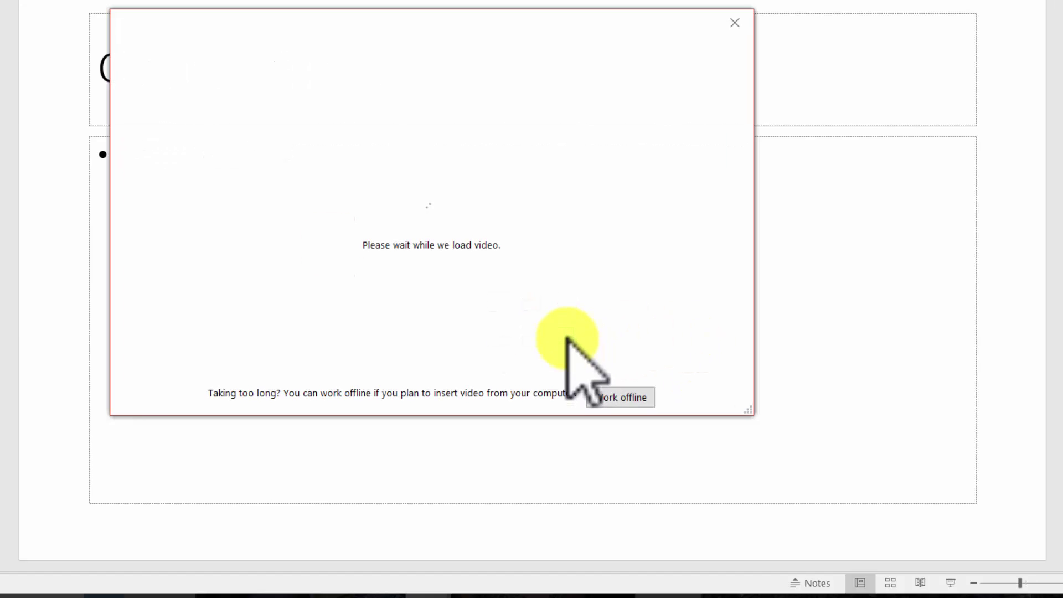
pyautogui.click(633, 399)
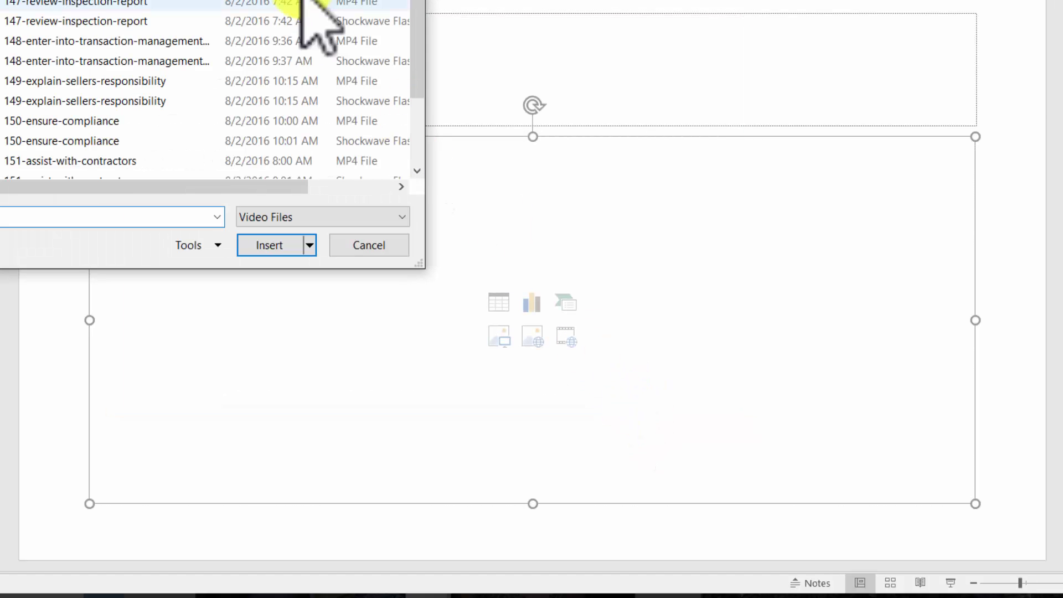
pyautogui.moveTo(184, 0); pyautogui.dragTo(486, 23)
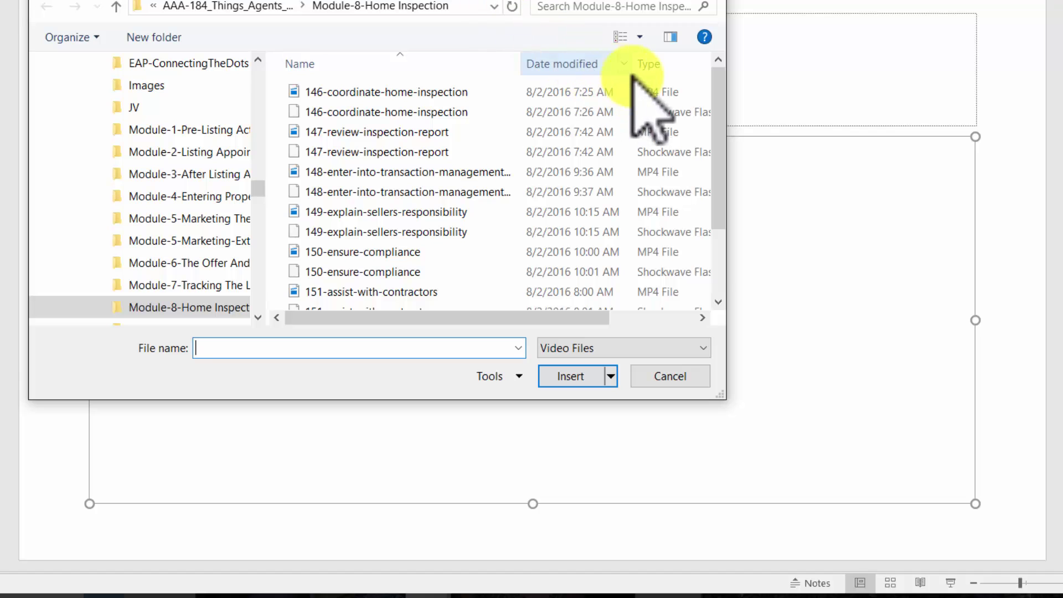
pyautogui.moveTo(719, 149); pyautogui.dragTo(720, 214)
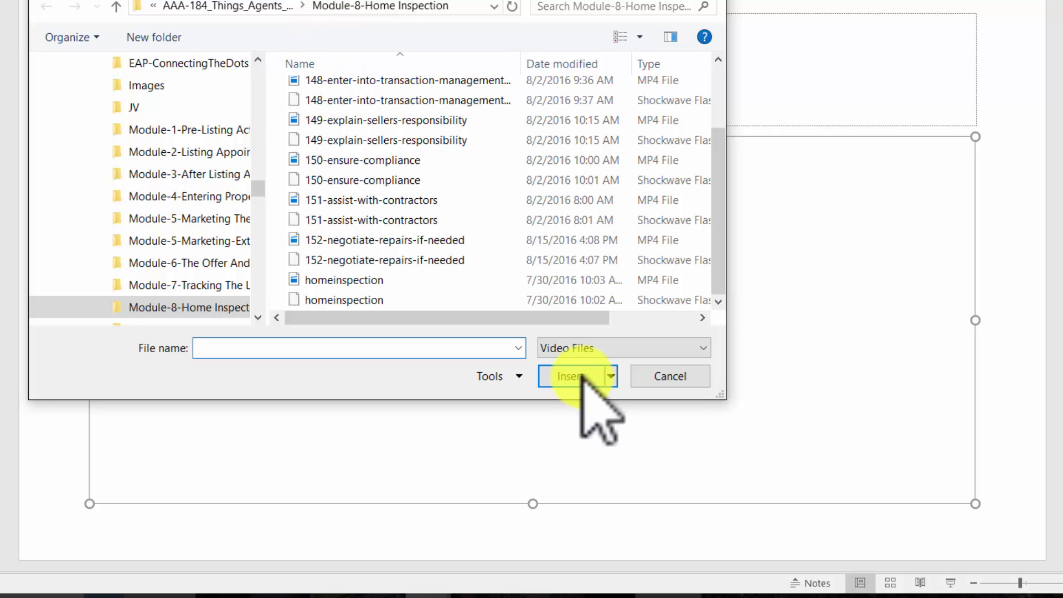
pyautogui.click(343, 280)
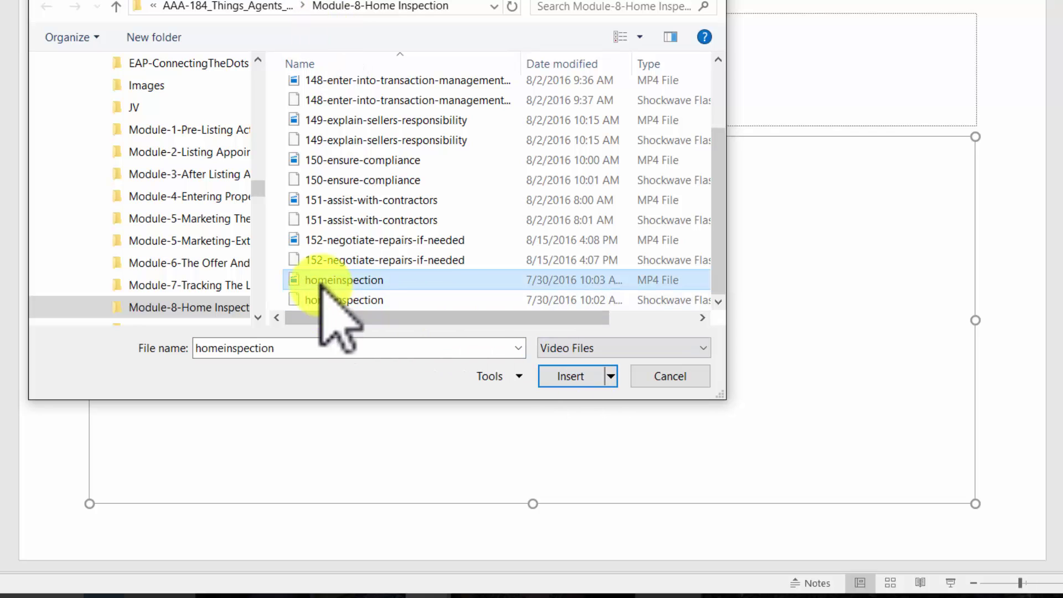
pyautogui.click(582, 377)
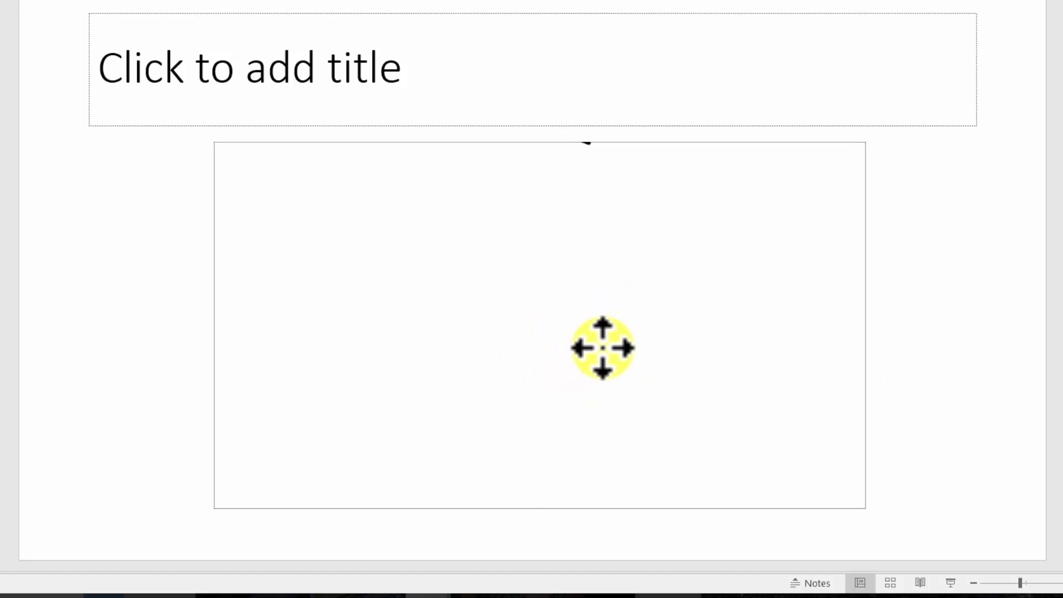
# Move the video to the top-left, enlarge it to fill the slide, and preview playback.
pyautogui.click(679, 340)
pyautogui.hotkey('ctrl', 'z')
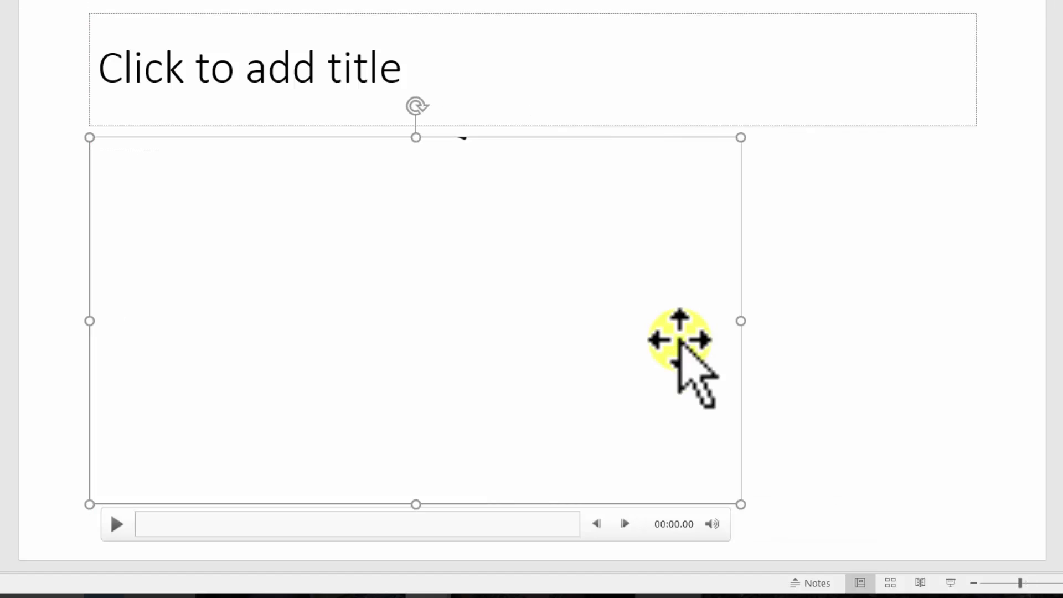
pyautogui.moveTo(681, 340); pyautogui.dragTo(610, 185)
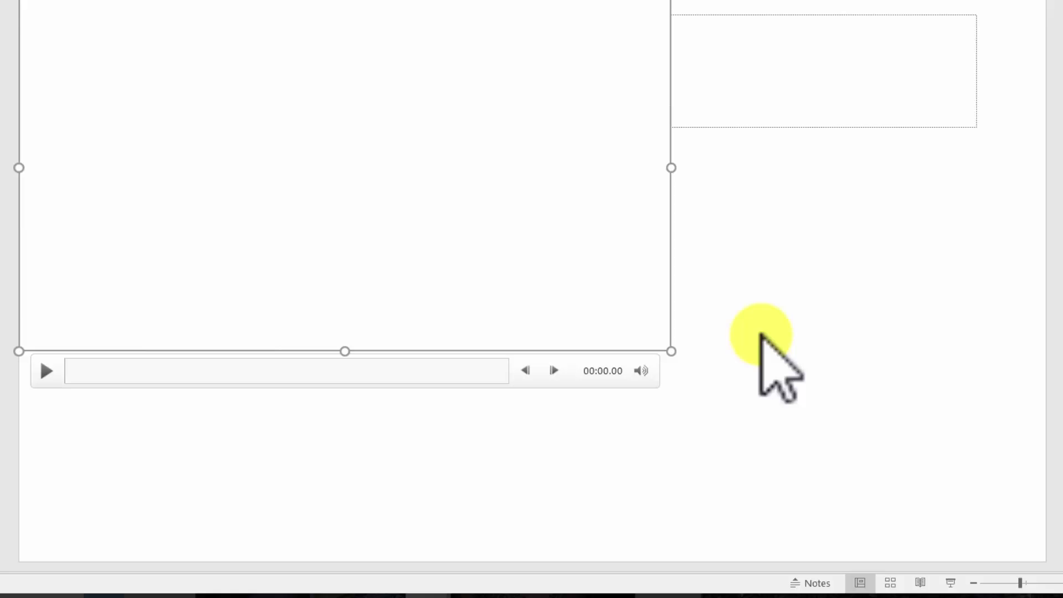
pyautogui.moveTo(672, 351); pyautogui.dragTo(998, 556)
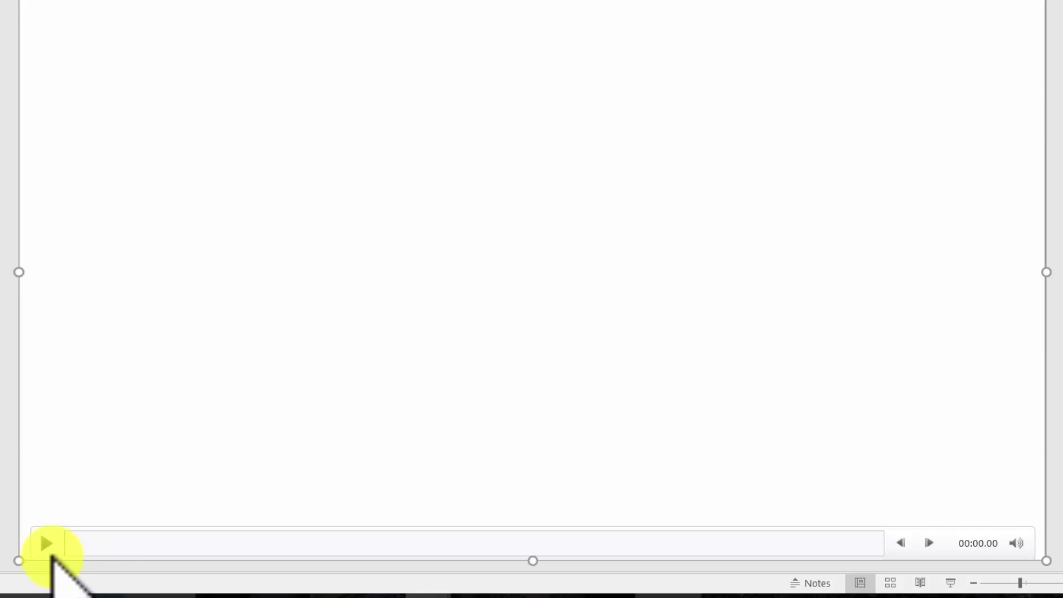
pyautogui.click(47, 544)
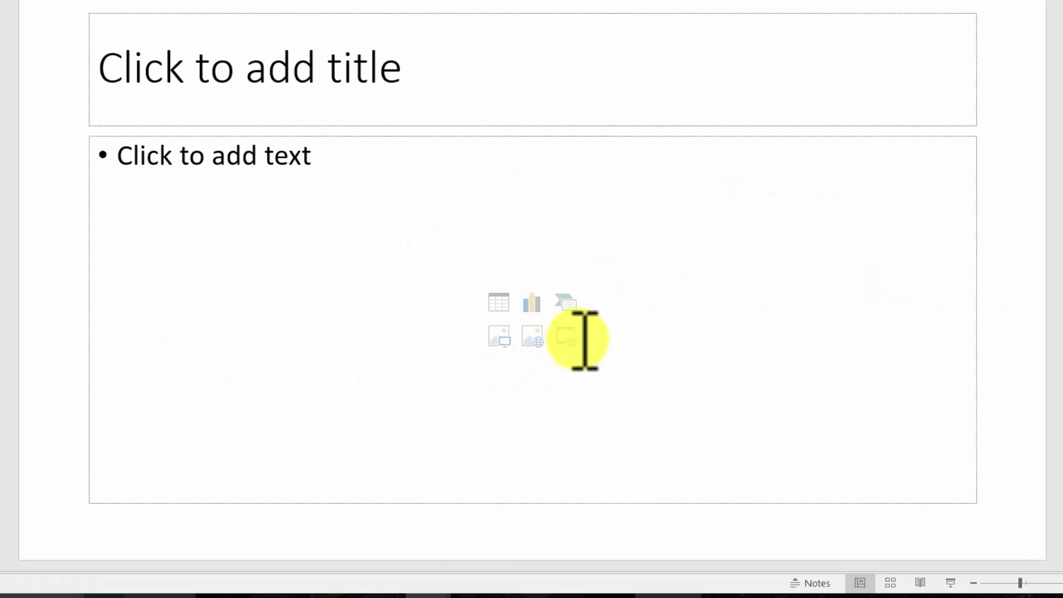
# Insert the 146-coordinate-home-inspection video onto this slide and nudge it slightly lower.
pyautogui.click(585, 340)
pyautogui.click(566, 339)
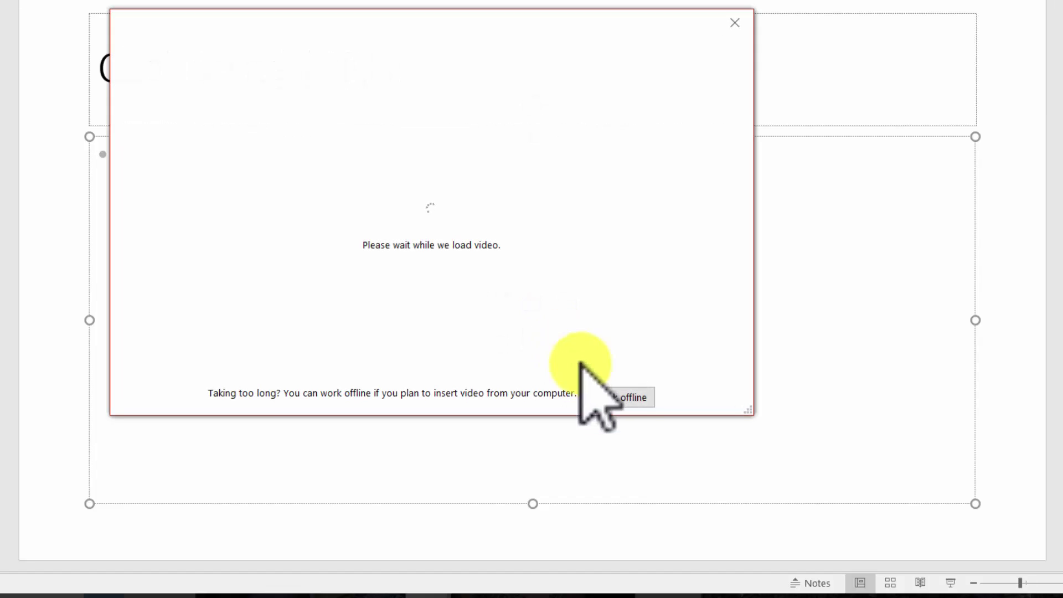
pyautogui.click(612, 396)
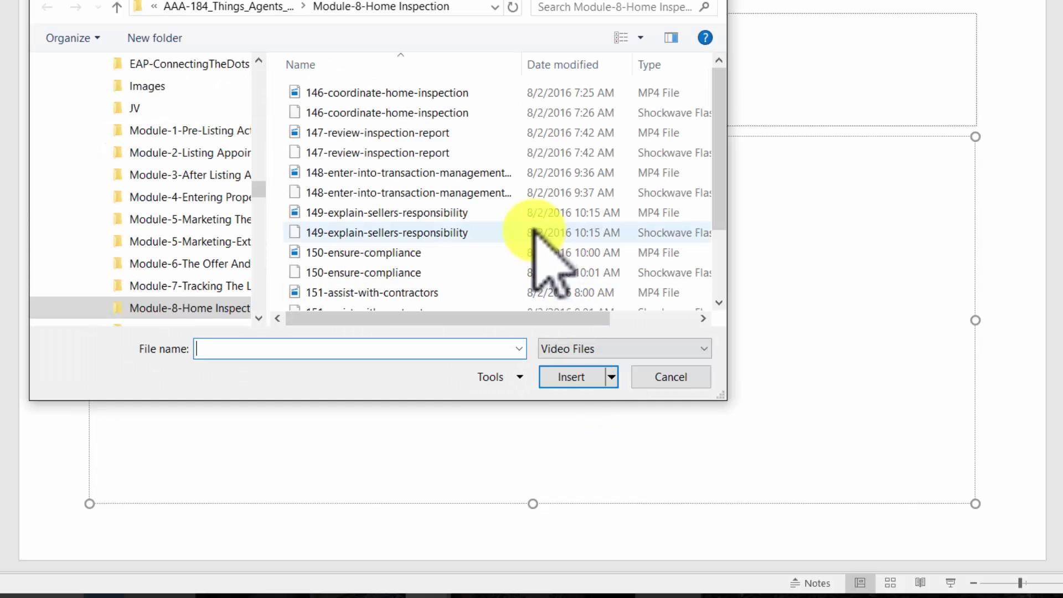
pyautogui.click(448, 93)
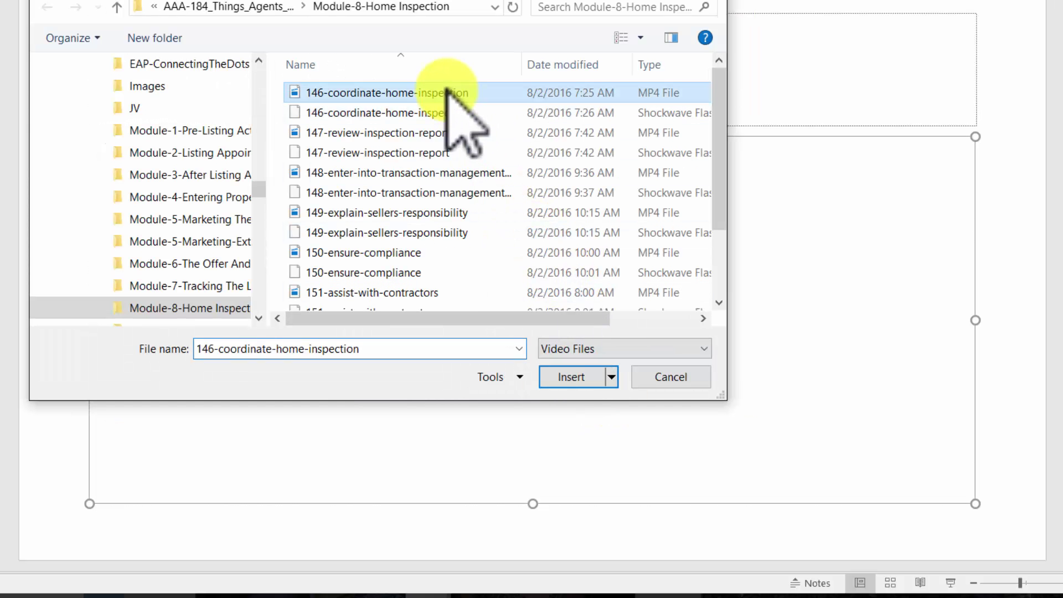
pyautogui.click(559, 378)
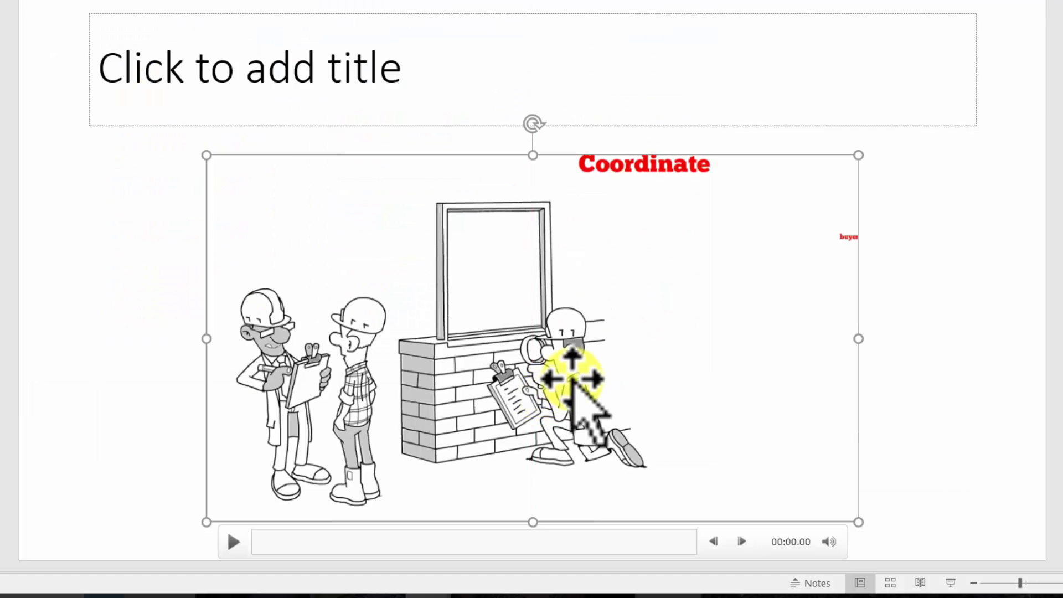
pyautogui.moveTo(570, 380); pyautogui.dragTo(572, 382)
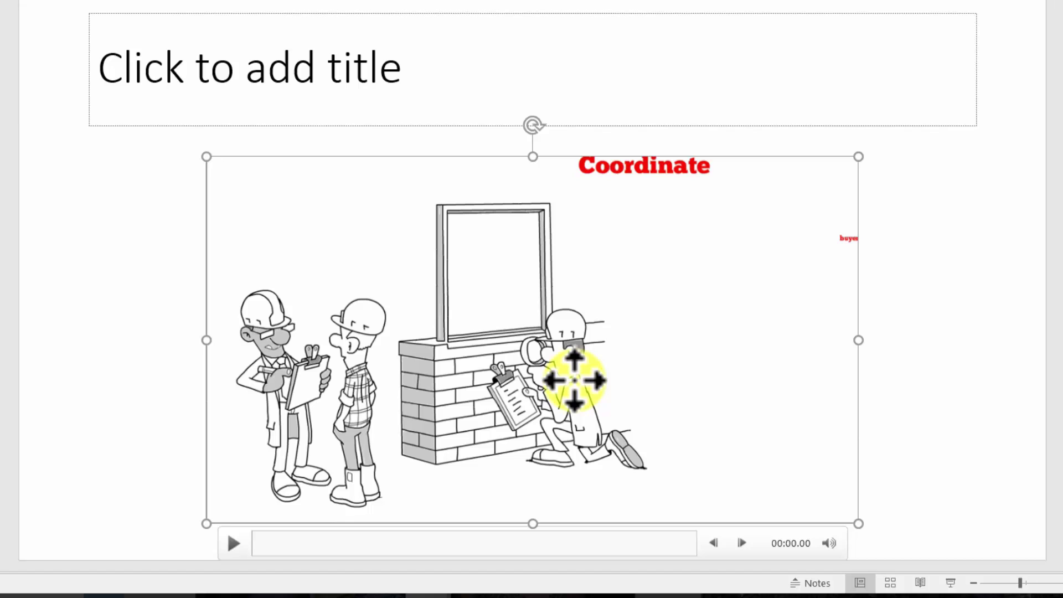
# Reposition and enlarge the Coordinate video, then delete it from the slide.
pyautogui.click(539, 88)
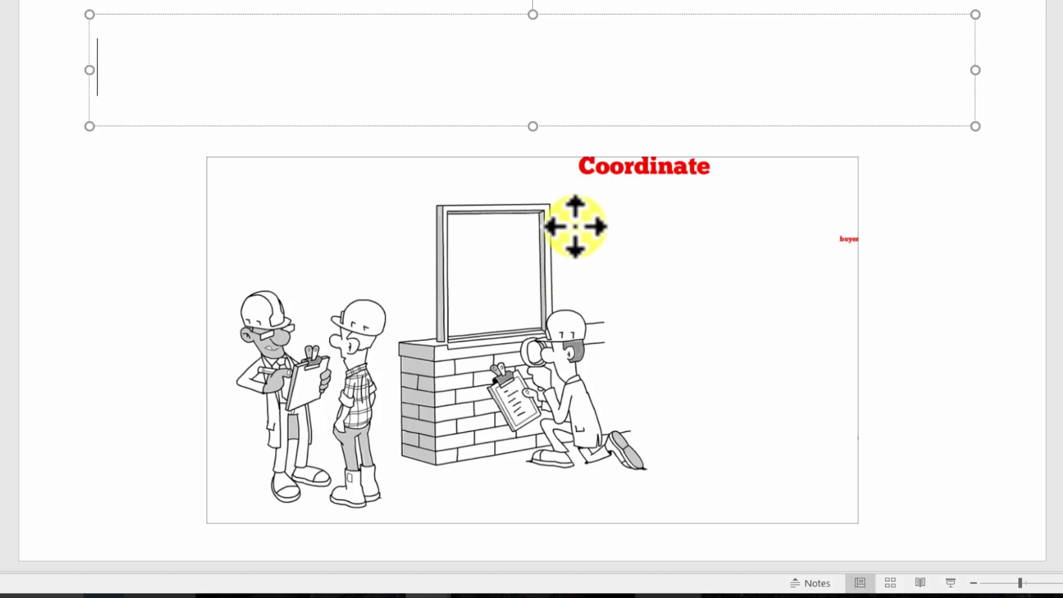
pyautogui.moveTo(566, 253); pyautogui.dragTo(533, 250)
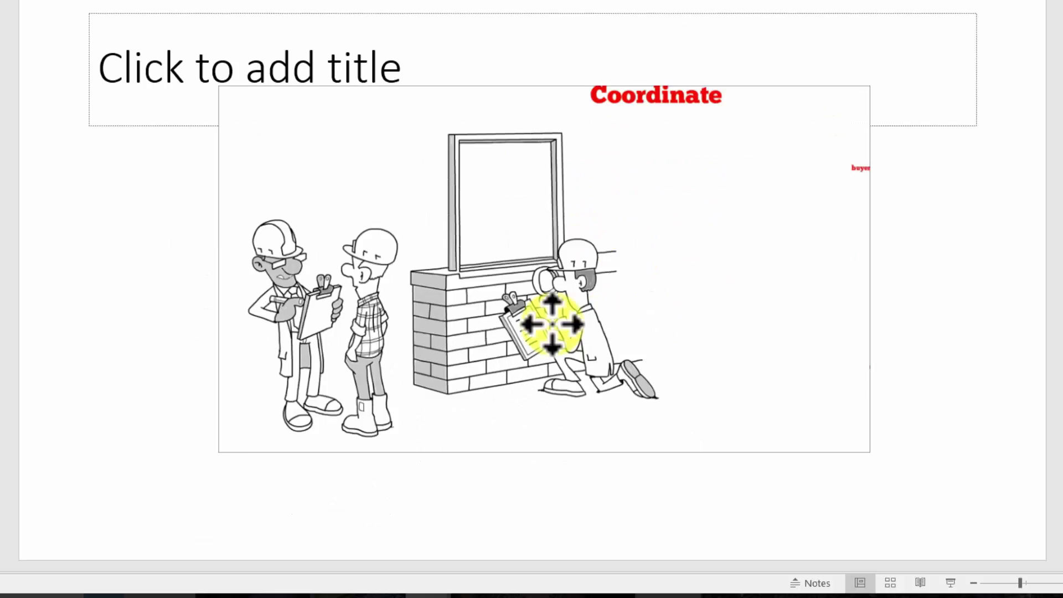
pyautogui.moveTo(705, 275); pyautogui.dragTo(551, 104)
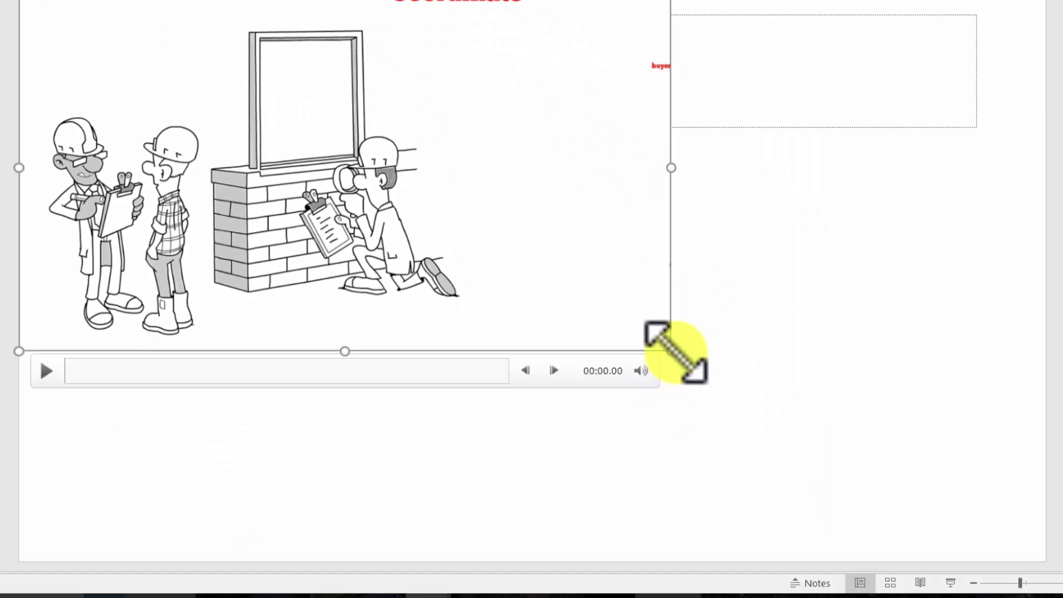
pyautogui.moveTo(672, 352); pyautogui.dragTo(1022, 548)
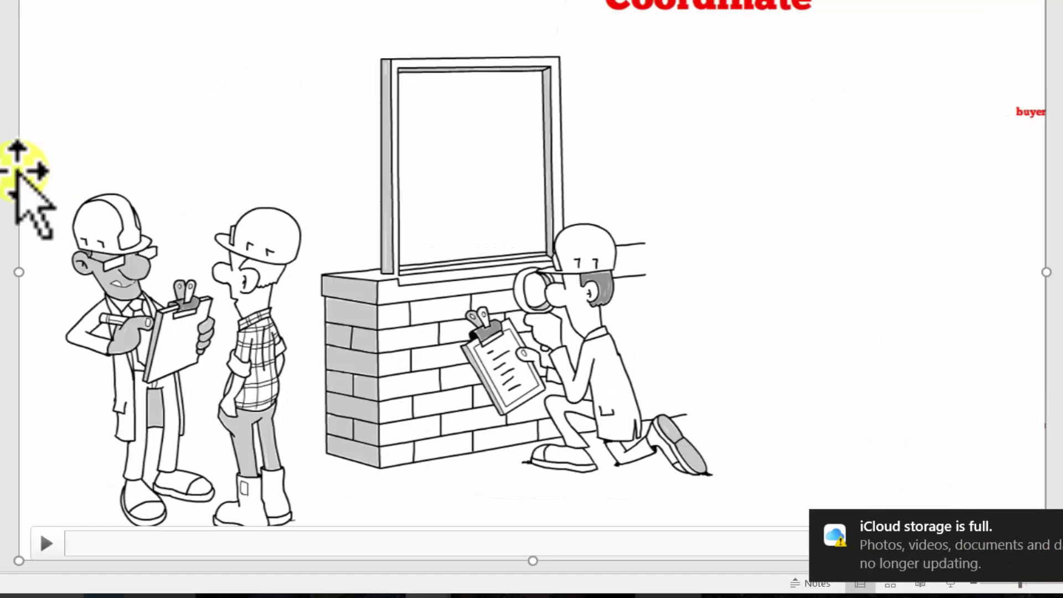
pyautogui.press('Delete')
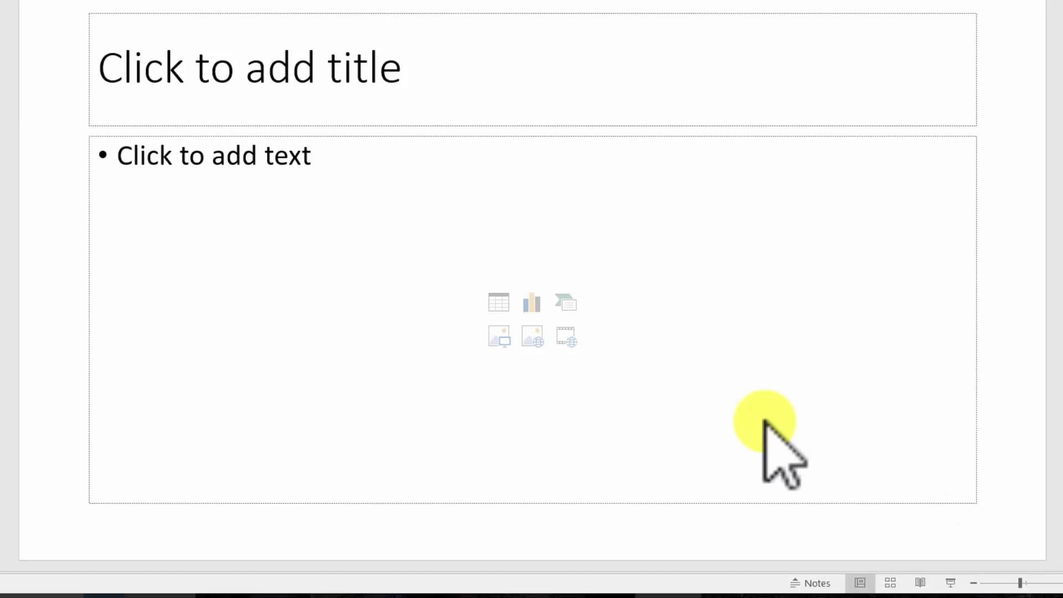
# Insert the 147-review-inspection-report video on slide 3 and enlarge it to fill the slide.
pyautogui.click(565, 335)
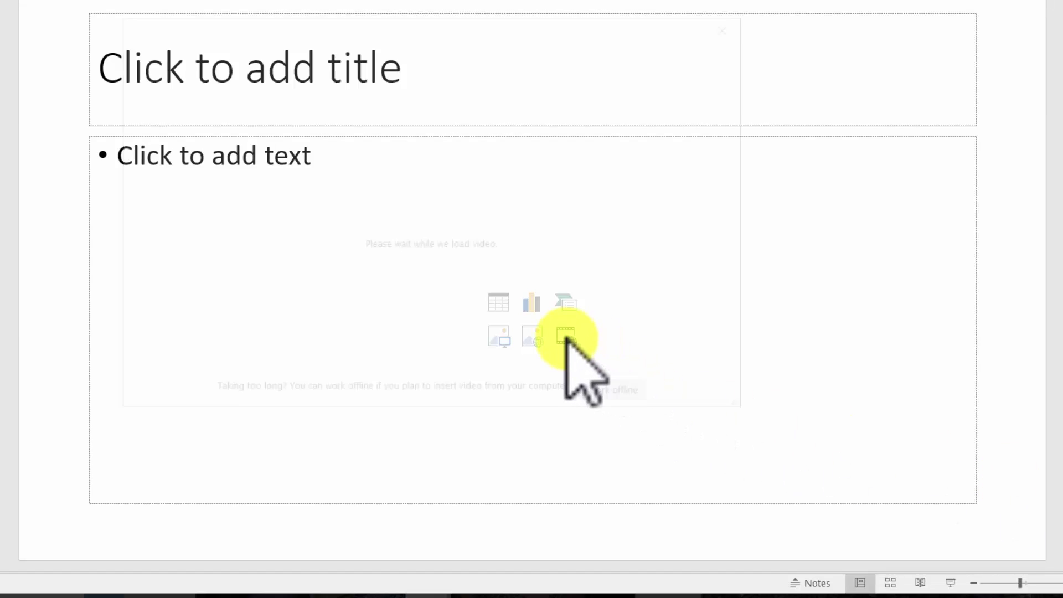
pyautogui.click(642, 397)
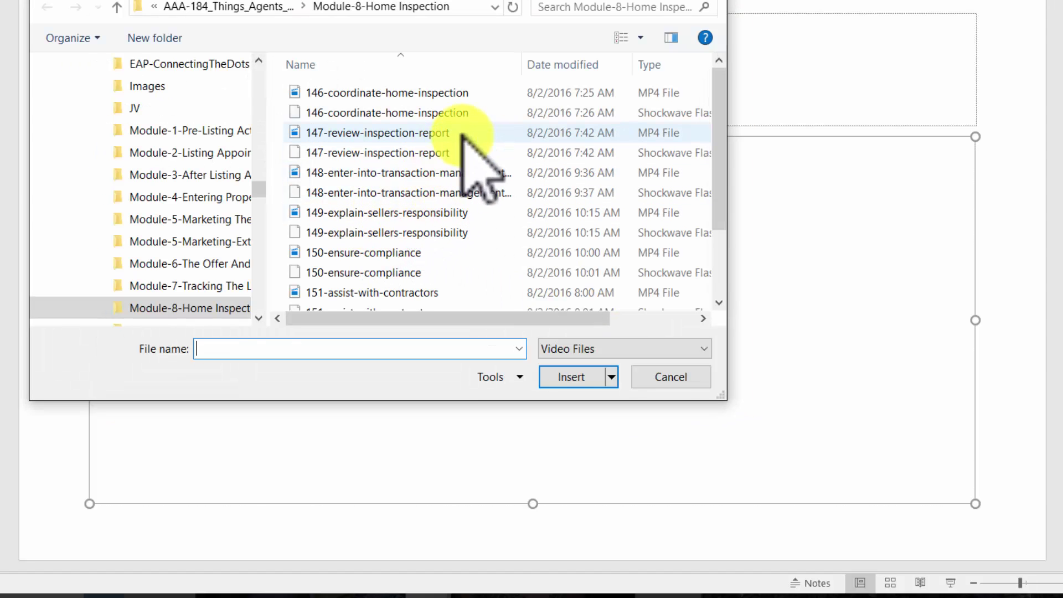
pyautogui.click(462, 135)
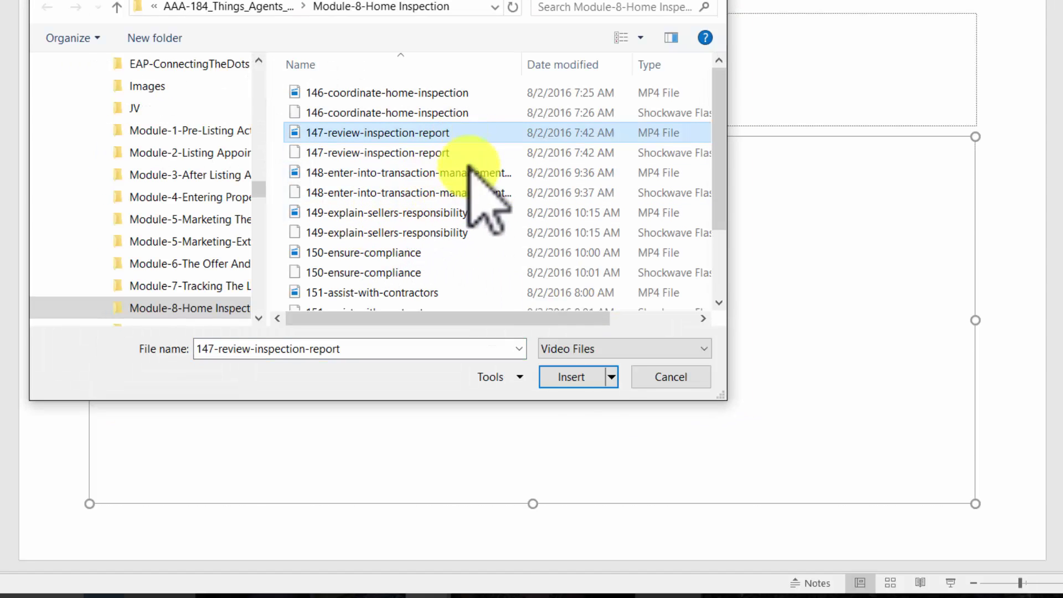
pyautogui.click(575, 374)
pyautogui.moveTo(528, 331); pyautogui.dragTo(392, 221)
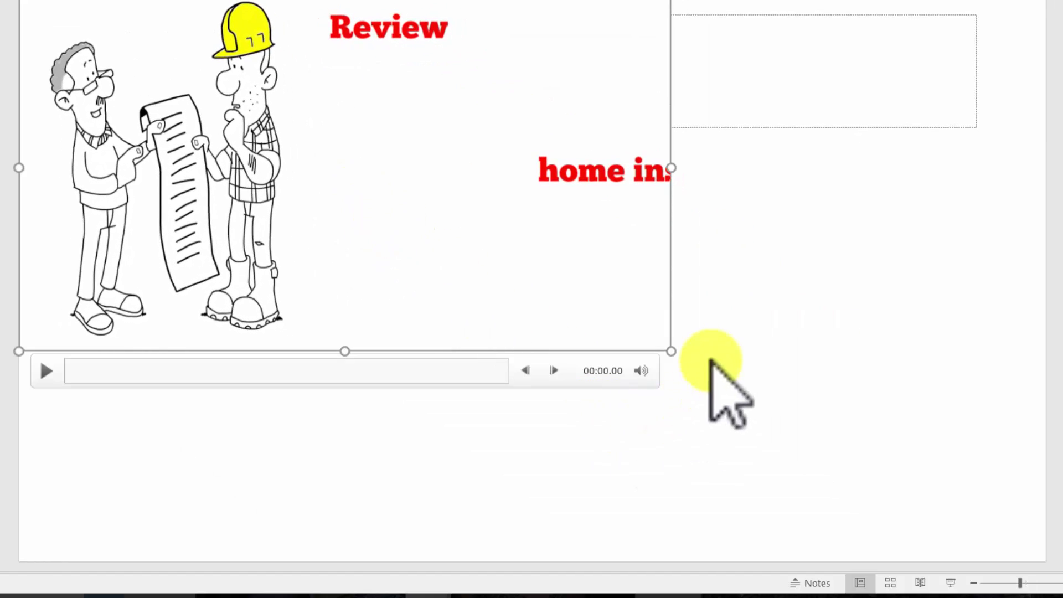
pyautogui.moveTo(671, 351); pyautogui.dragTo(1048, 568)
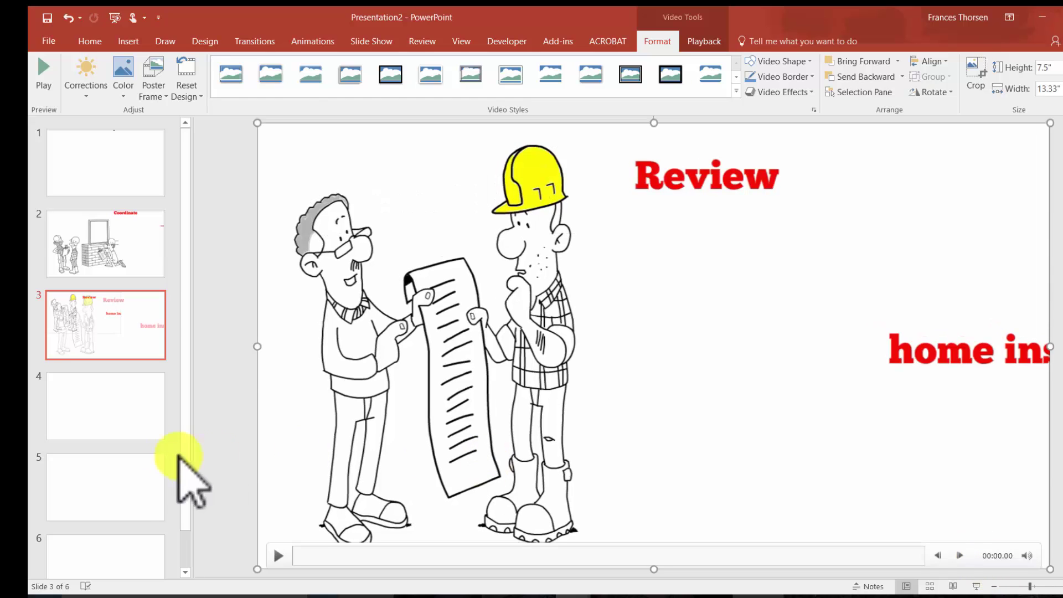
# Insert the 149-explain-sellers-responsibility video on slide 4.
pyautogui.click(136, 410)
pyautogui.click(680, 397)
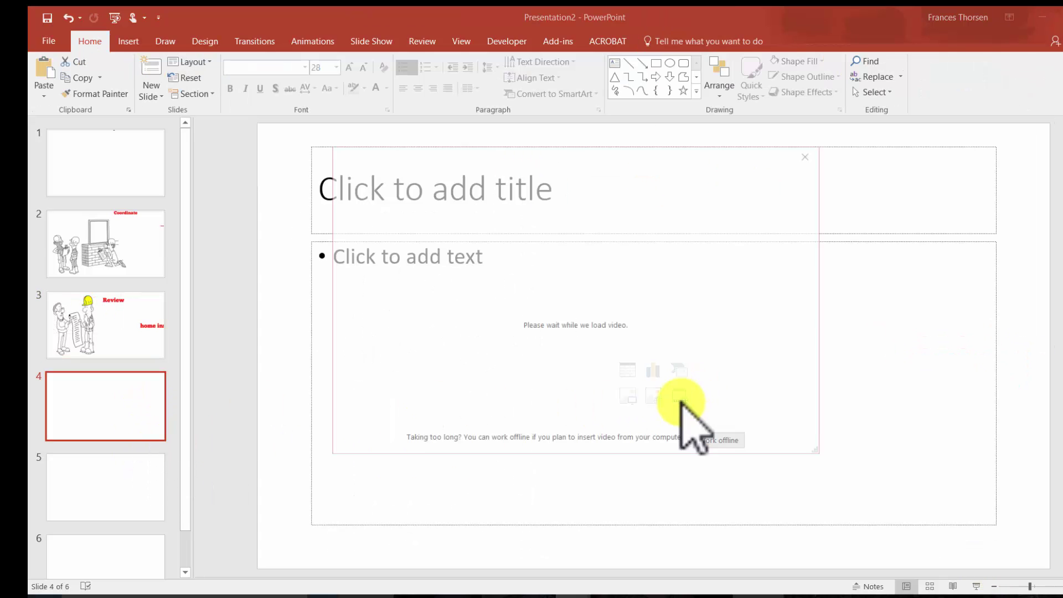
pyautogui.click(718, 443)
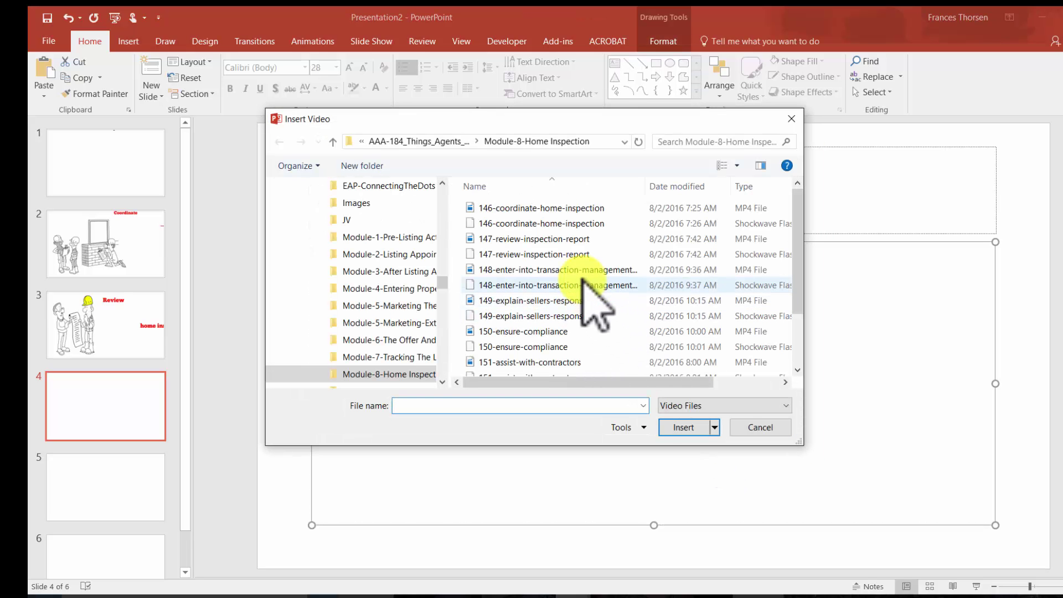
pyautogui.moveTo(804, 247); pyautogui.dragTo(802, 247)
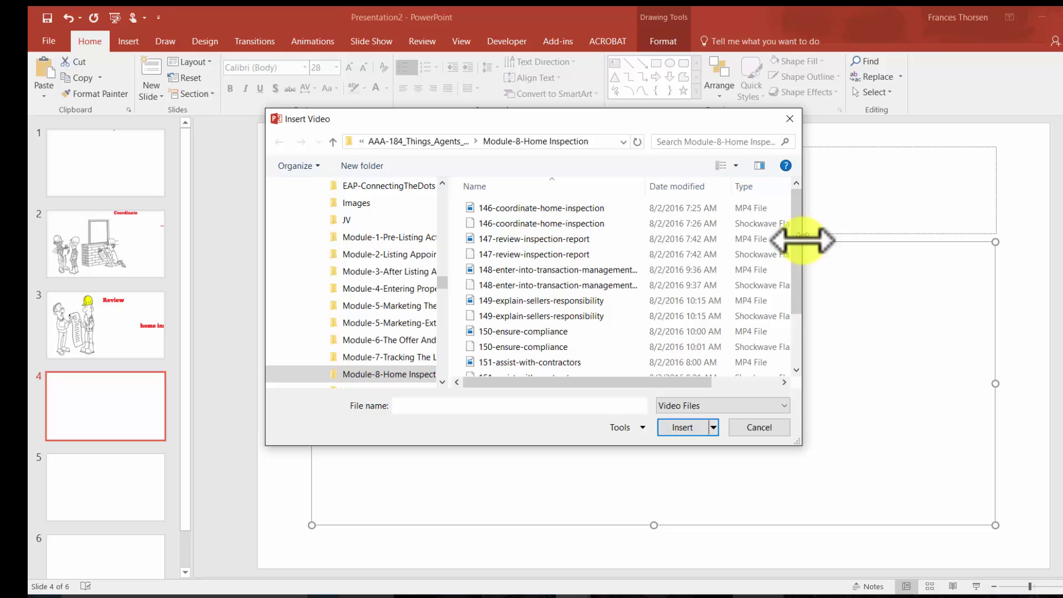
pyautogui.scroll(-1, 801, 244)
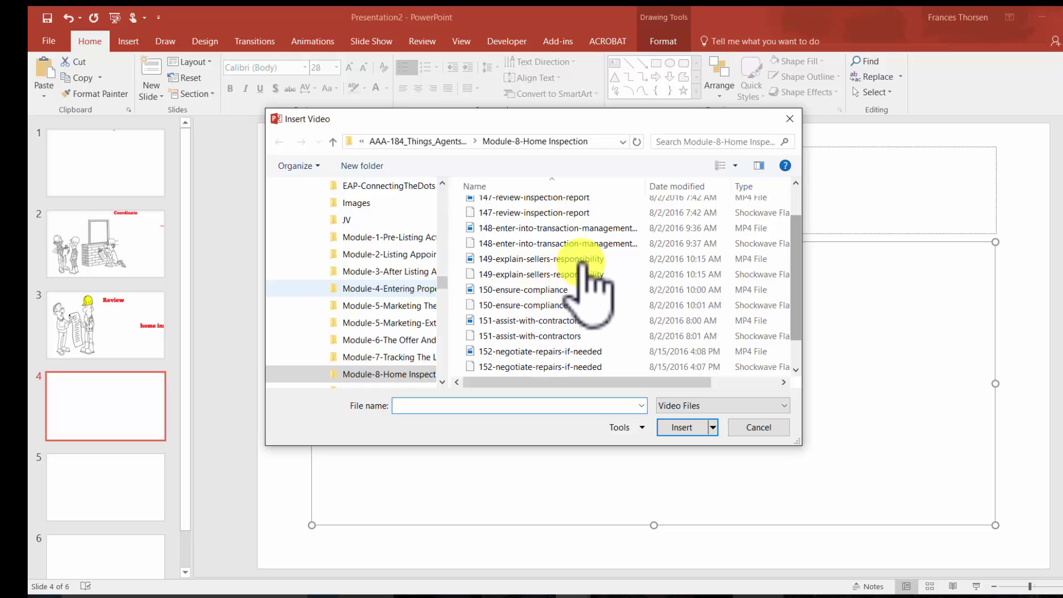
pyautogui.click(558, 259)
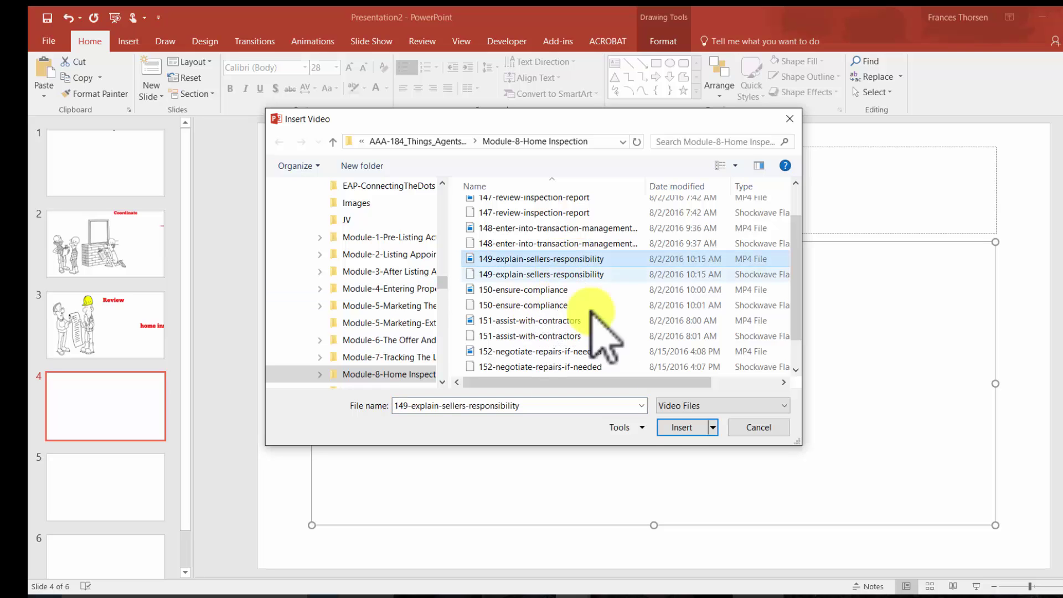
pyautogui.click(679, 428)
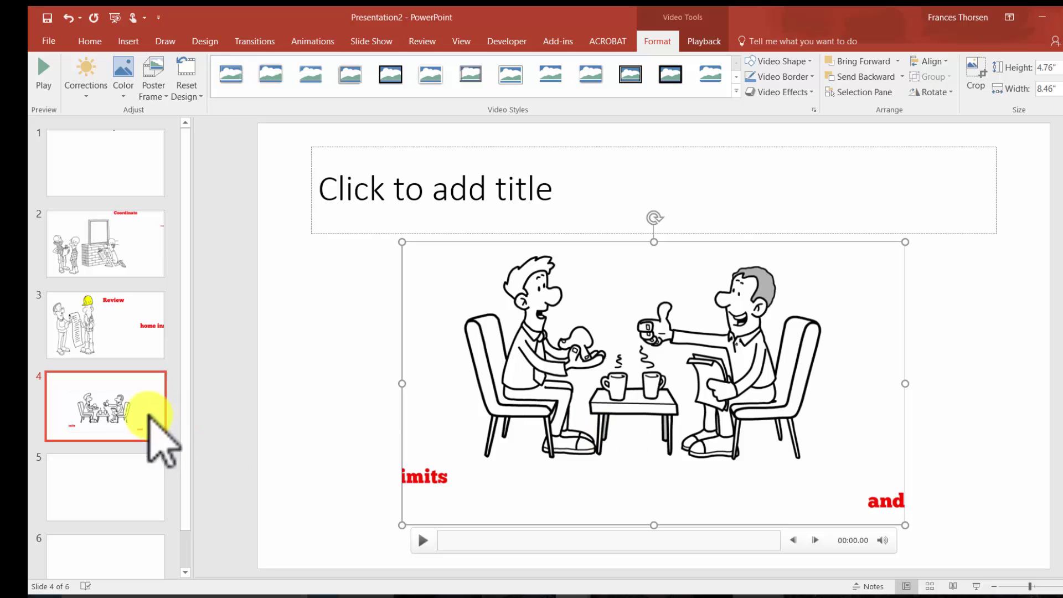
pyautogui.scroll(-1, 191, 443)
# Insert the 150-ensure-compliance video on slide 5.
pyautogui.click(133, 457)
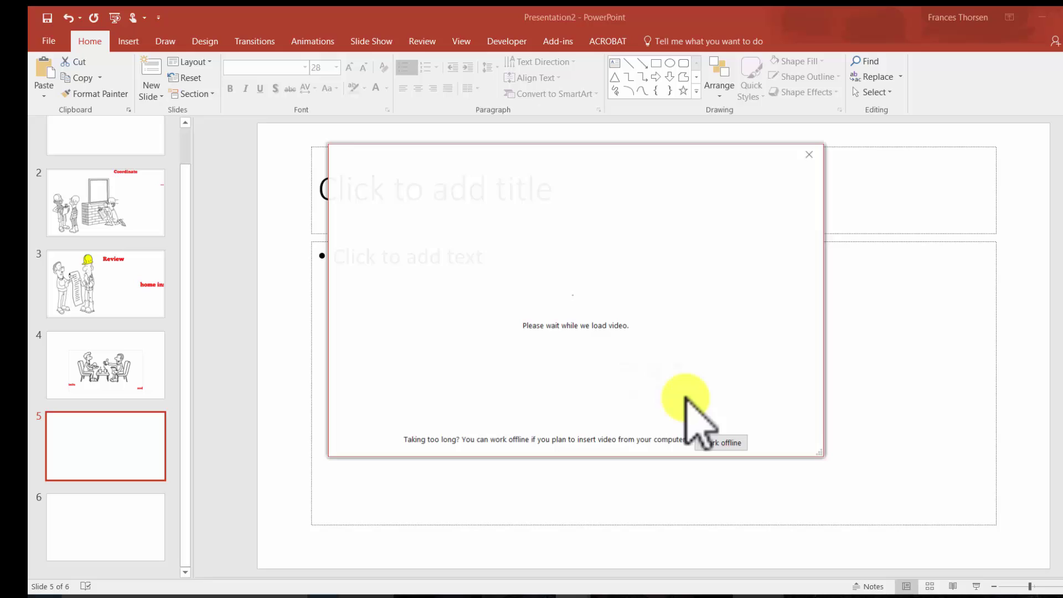
pyautogui.click(721, 443)
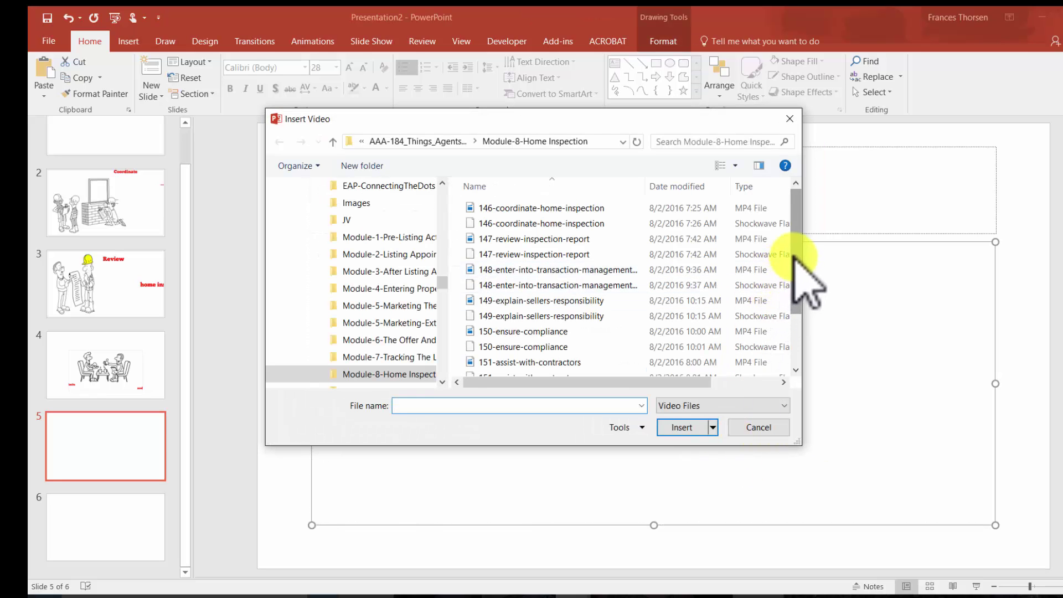
pyautogui.moveTo(796, 209); pyautogui.dragTo(796, 280)
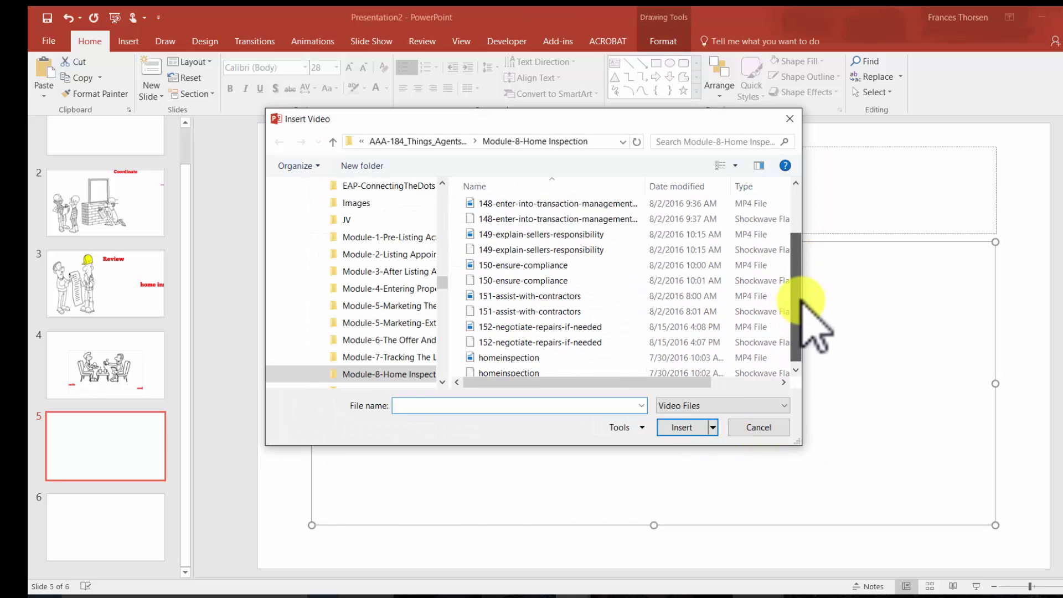
pyautogui.click(587, 263)
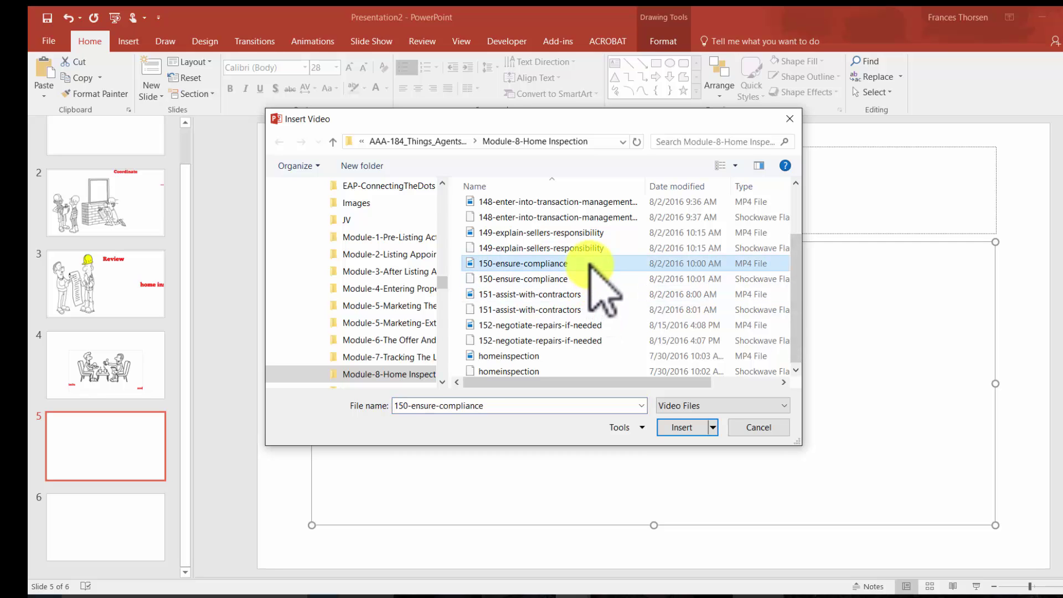
pyautogui.click(691, 427)
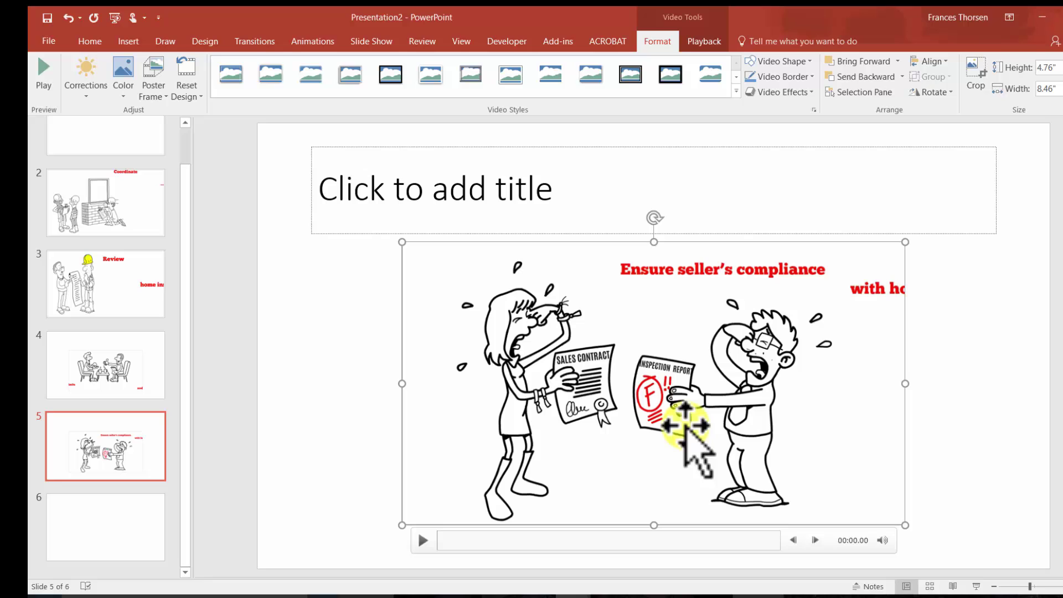
# Insert the 152-negotiate-repairs-if-needed video on slide 6.
pyautogui.click(125, 513)
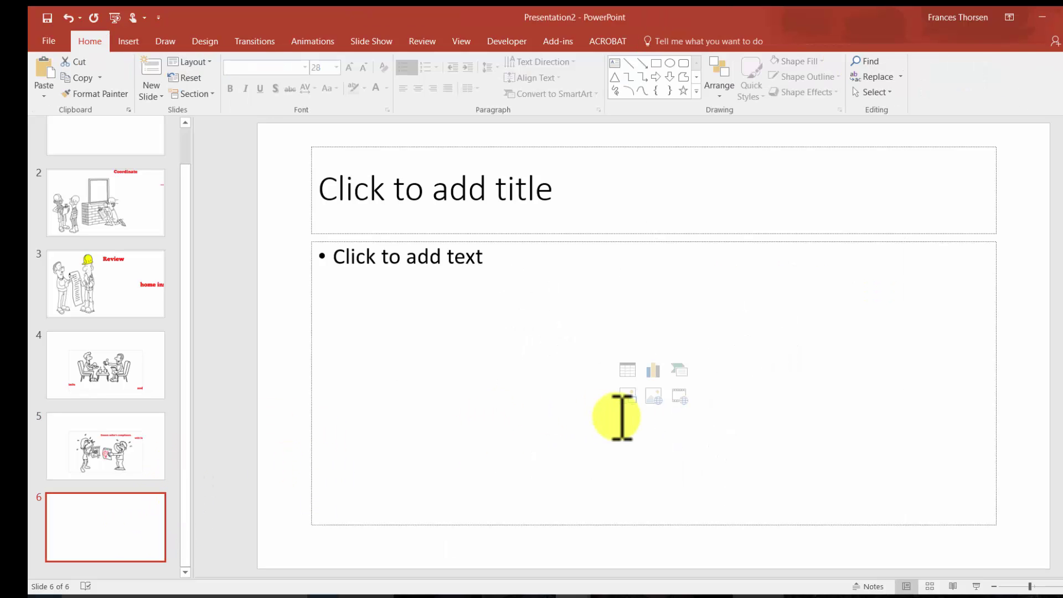
pyautogui.click(679, 395)
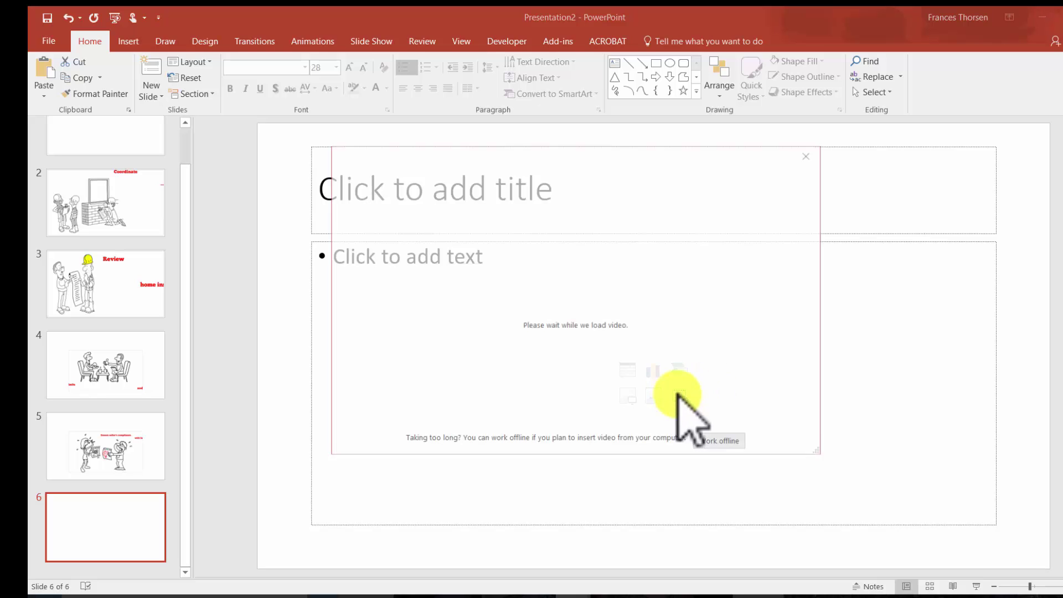
pyautogui.click(721, 443)
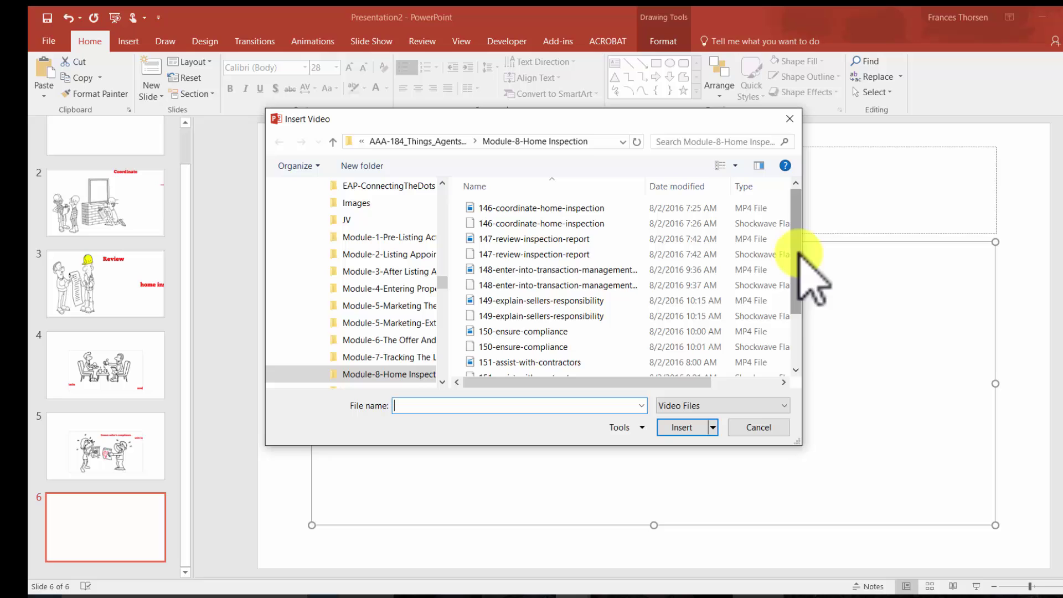
pyautogui.moveTo(799, 254); pyautogui.dragTo(808, 321)
pyautogui.click(622, 322)
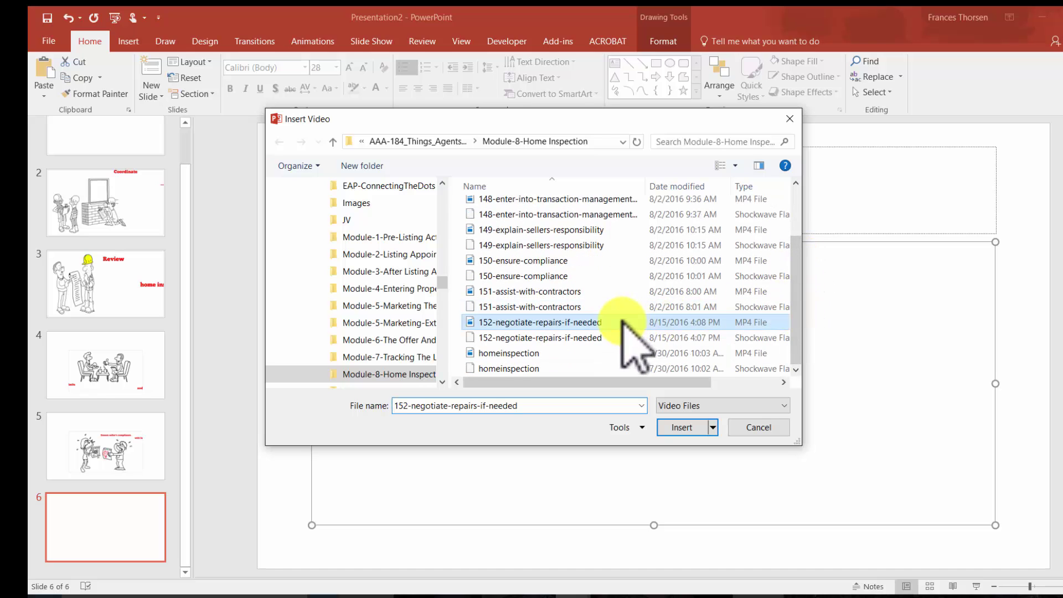
pyautogui.click(681, 427)
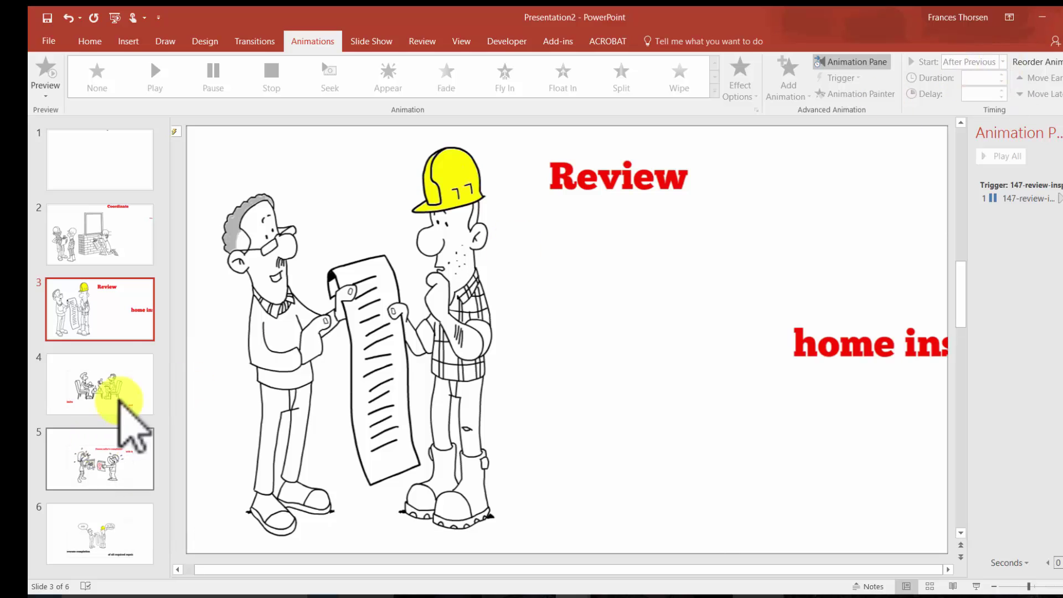
# Review slides 4 and 5, scroll back to slide 3's Review video, and show the Slide Show ribbon.
pyautogui.click(123, 395)
pyautogui.click(113, 451)
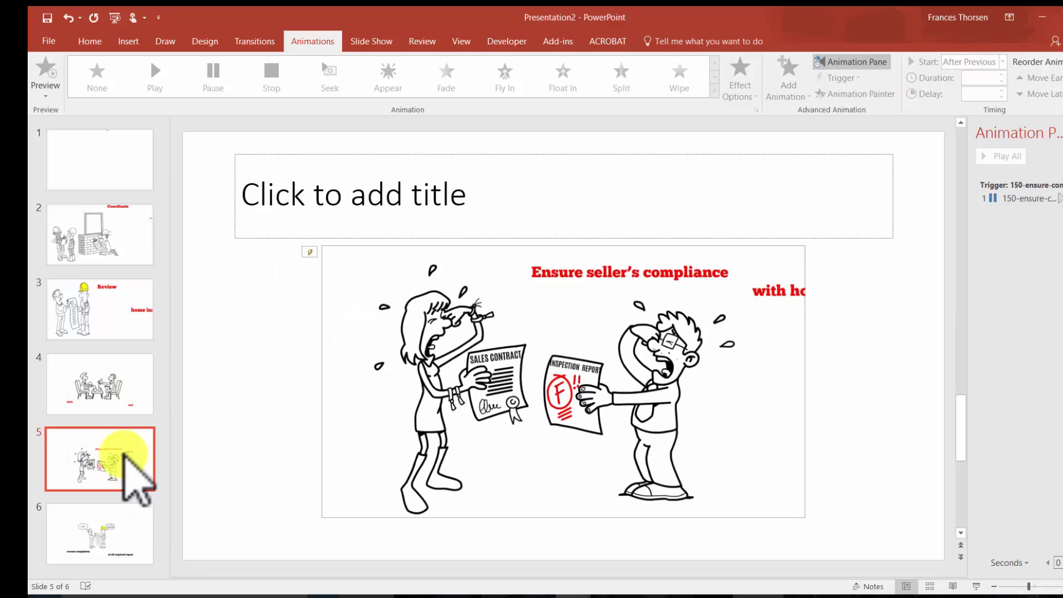
pyautogui.moveTo(960, 431); pyautogui.dragTo(962, 238)
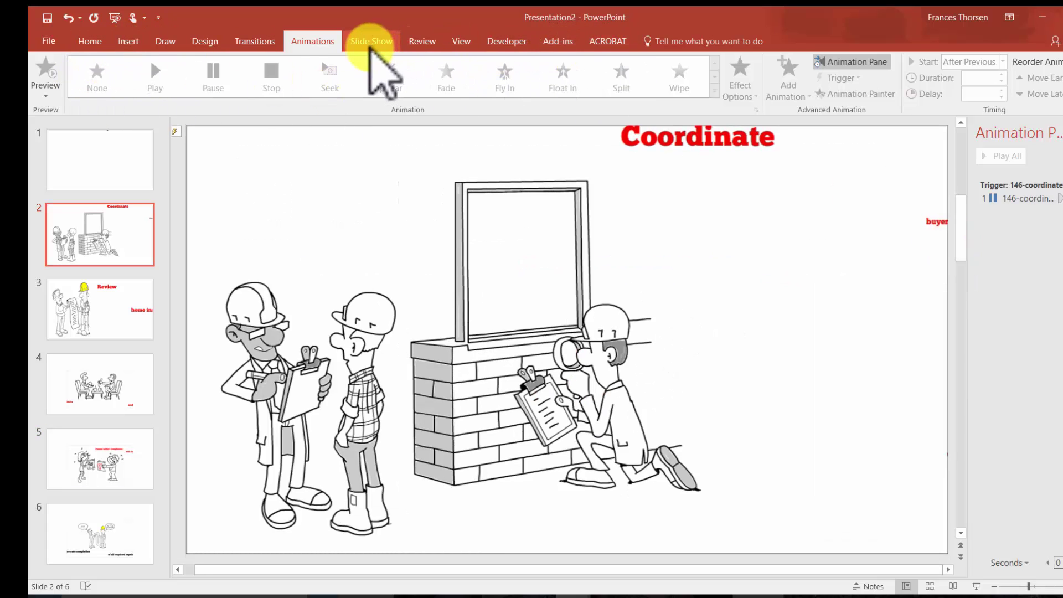
pyautogui.click(372, 42)
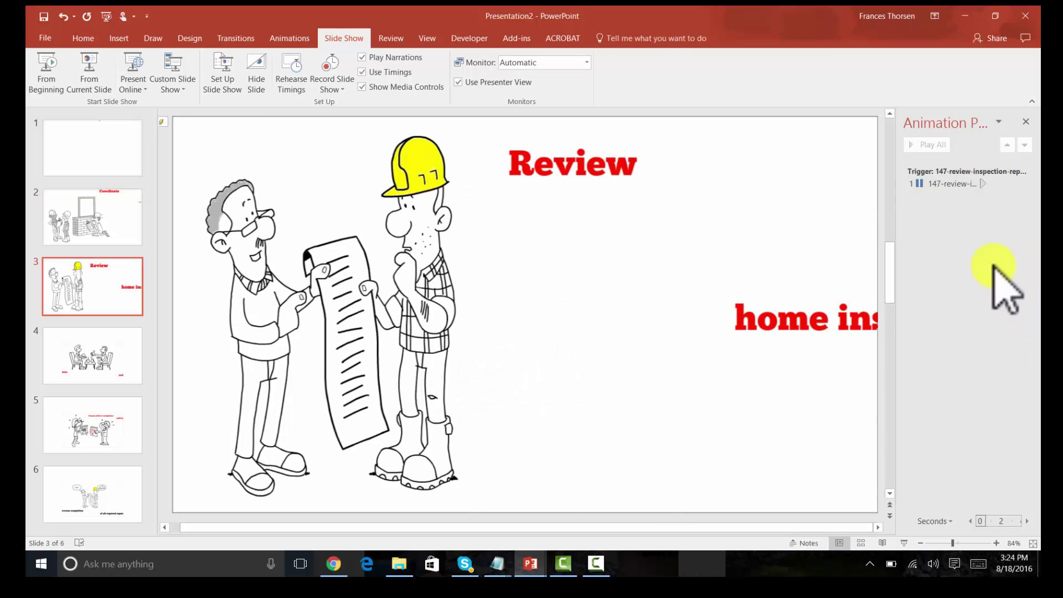
pyautogui.moveTo(350, 141)
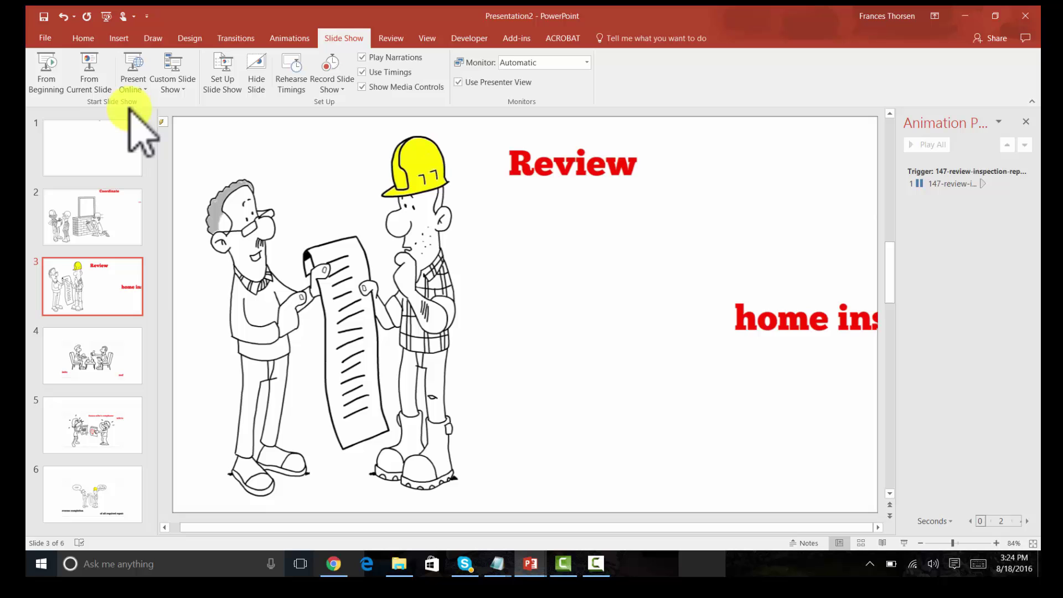
# Set up File > Export > Create a Video at Presentation Quality (1920 x 1080), 05.50 seconds per slide.
pyautogui.click(45, 37)
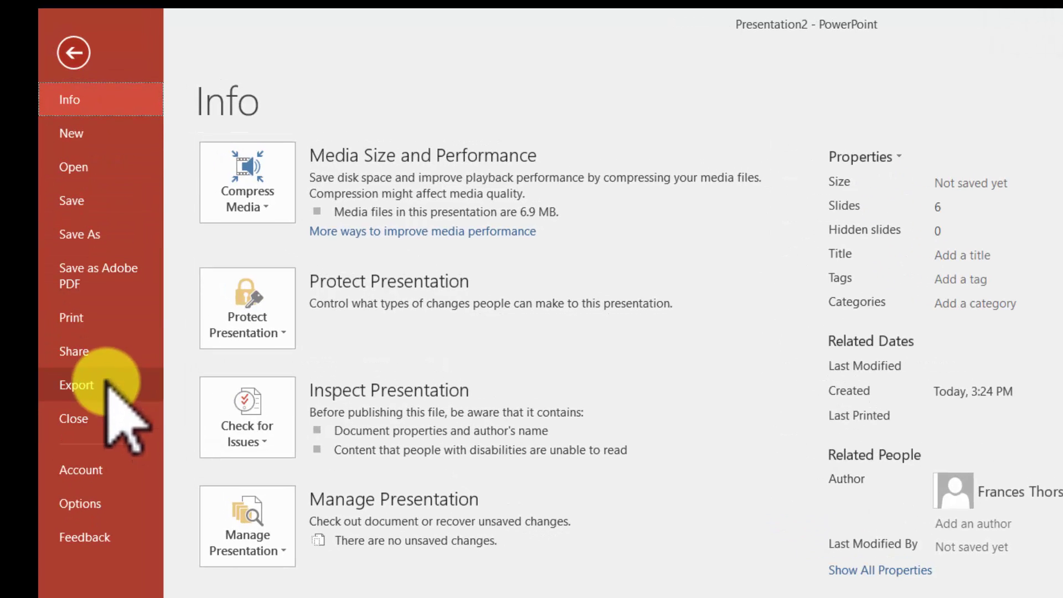
pyautogui.click(106, 381)
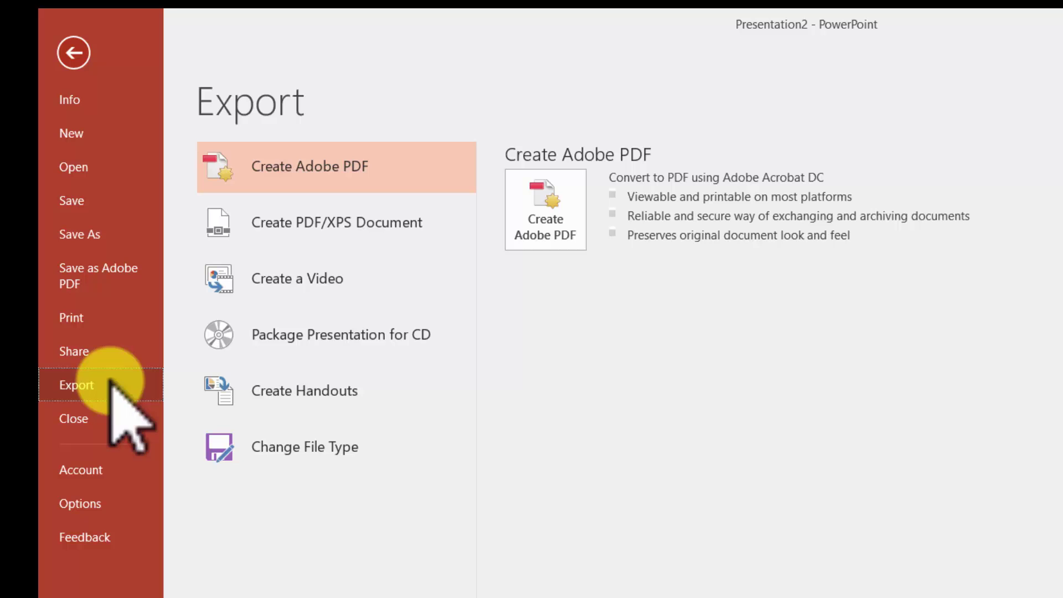
pyautogui.click(331, 289)
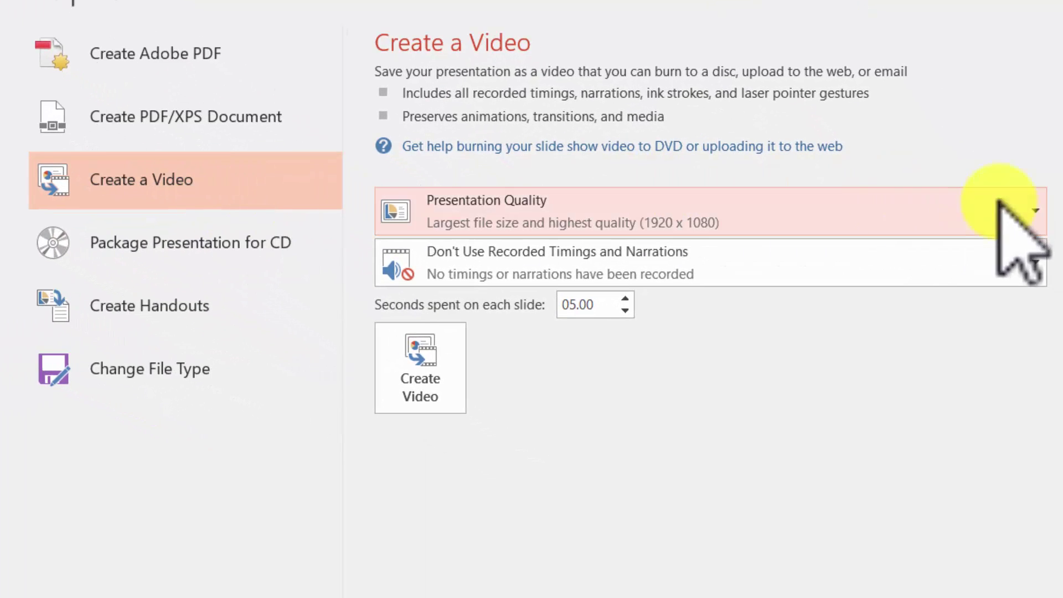
pyautogui.click(1041, 222)
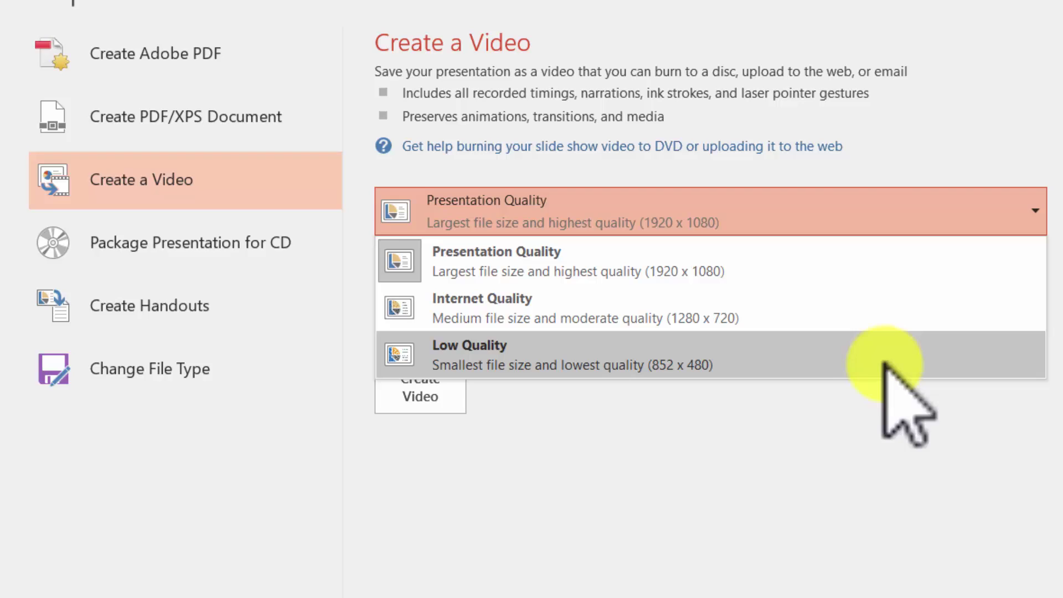
pyautogui.press('Escape')
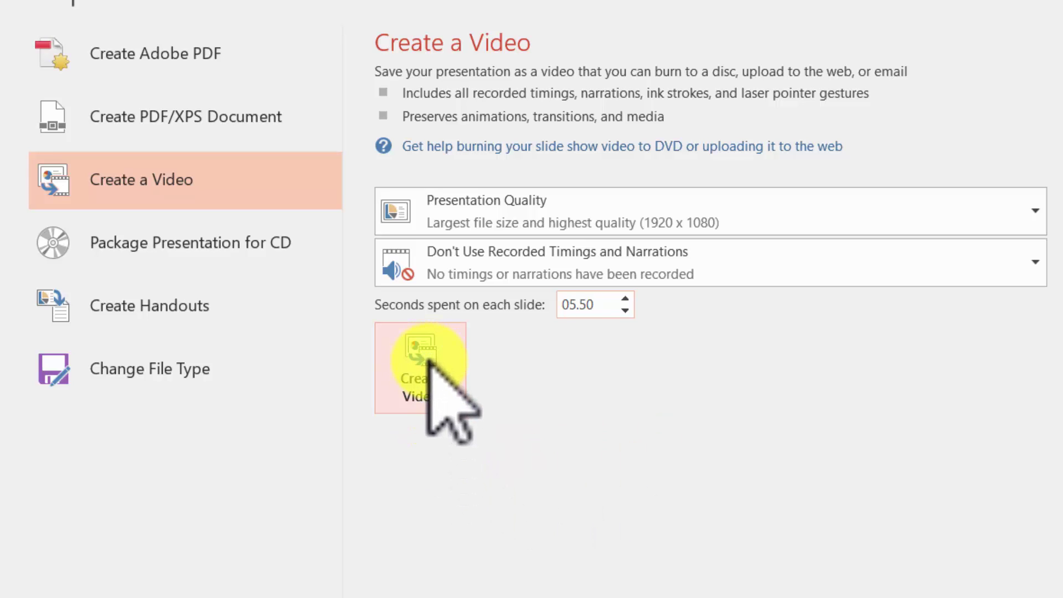
# Export the slideshow as Presentation2.mp4 into AniBits-RealEstate > AAA-184_Things_Agents_Do_For_You > AAA-PromoVideo.
pyautogui.click(423, 355)
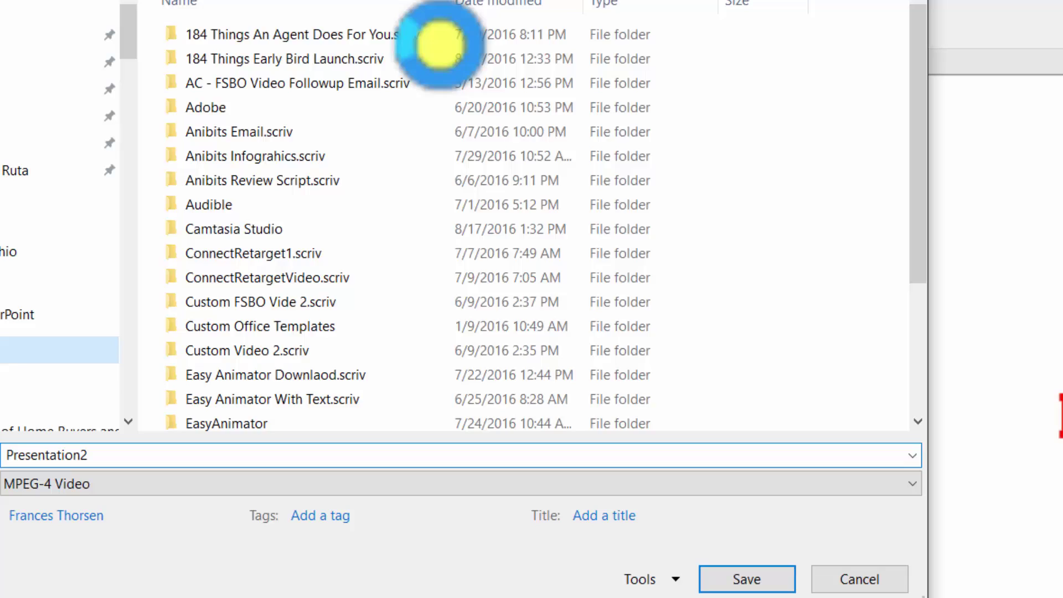
pyautogui.click(4, 380)
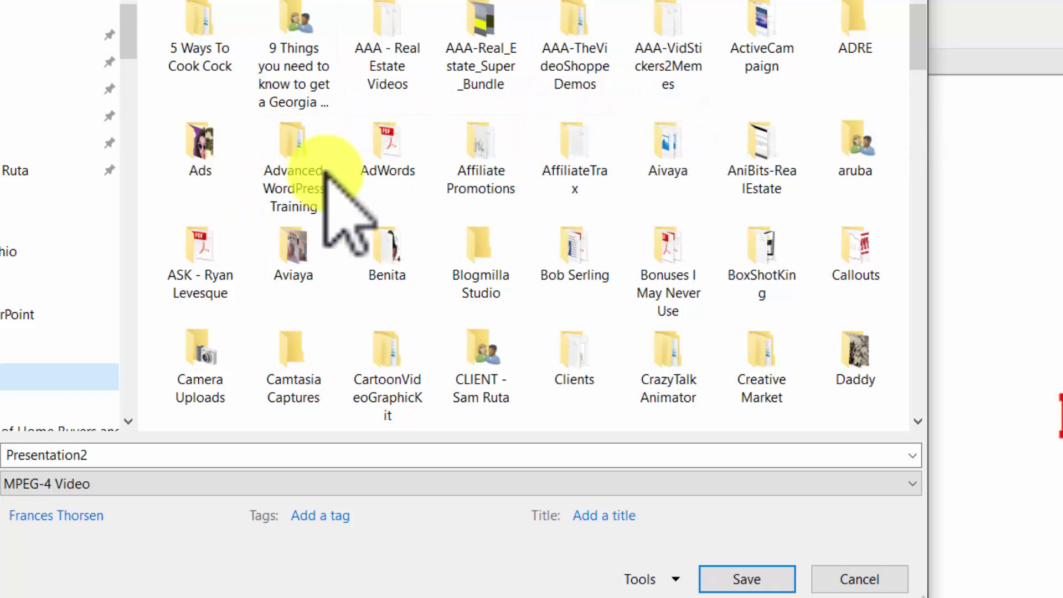
pyautogui.doubleClick(769, 151)
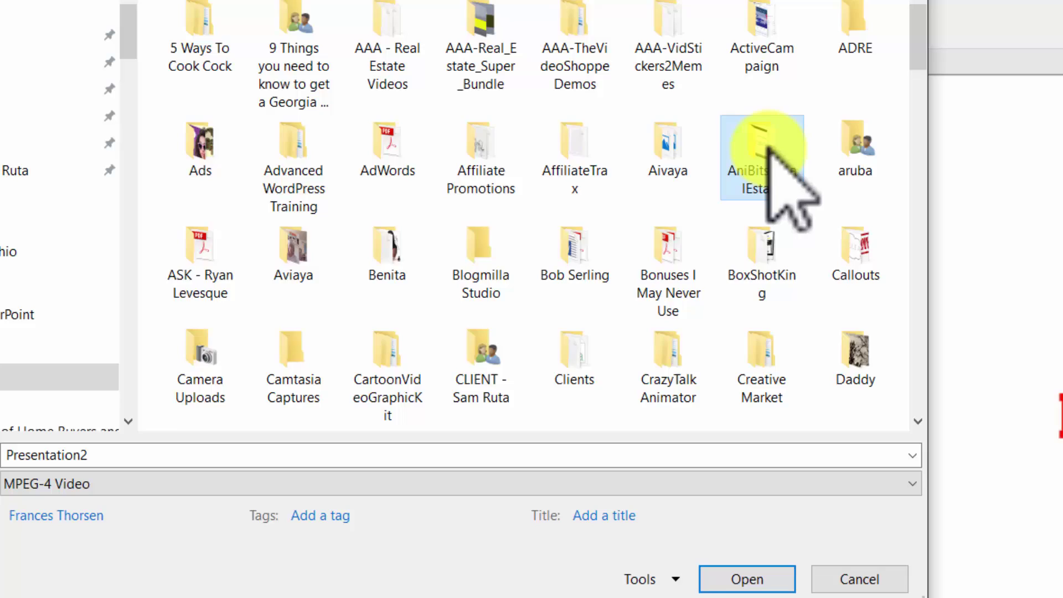
pyautogui.doubleClick(269, 133)
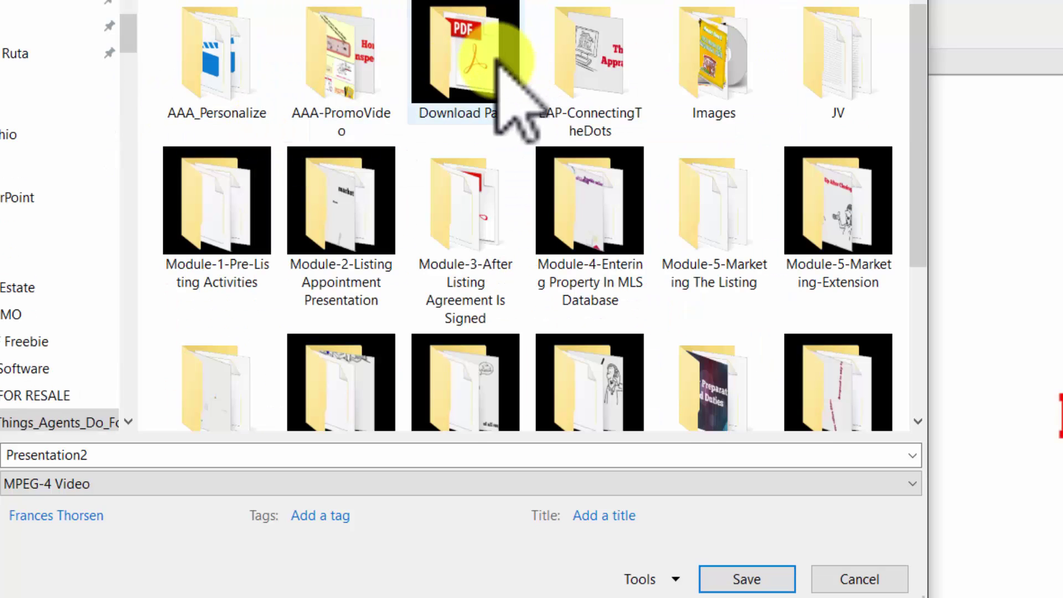
pyautogui.doubleClick(332, 62)
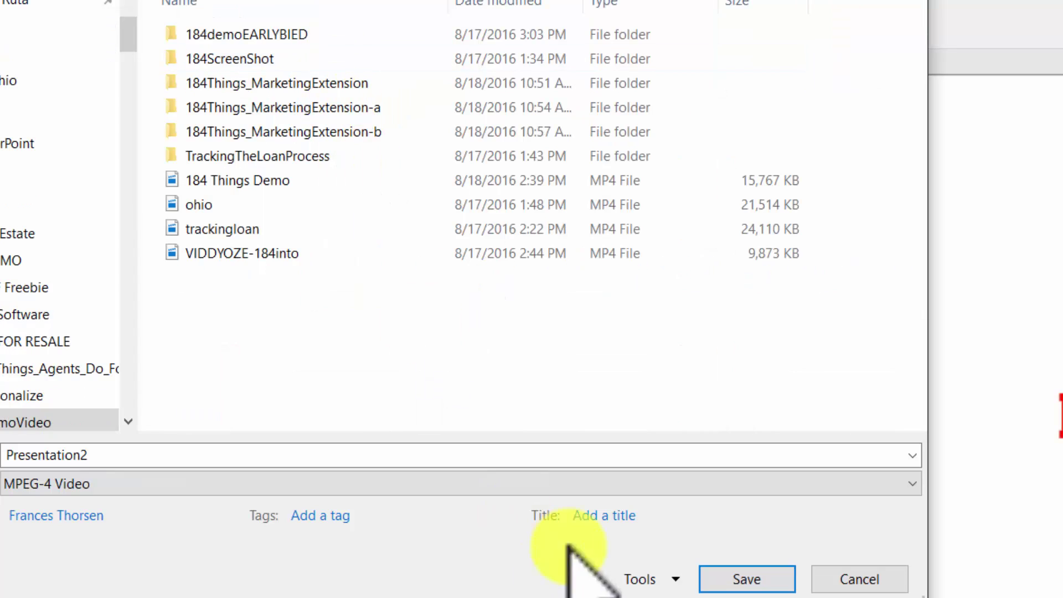
pyautogui.click(762, 579)
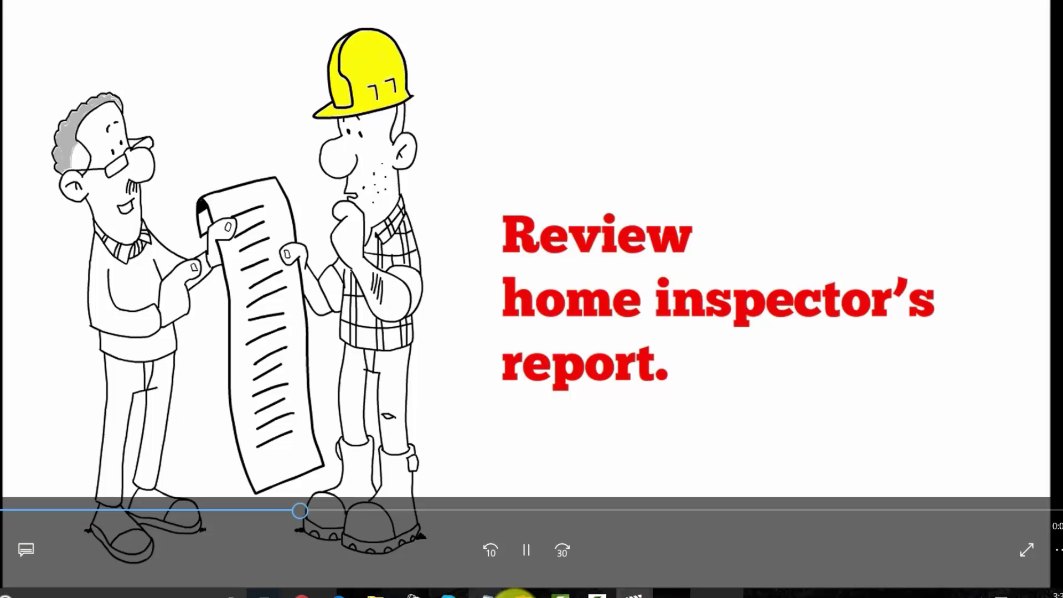
# Play Presentation2.mp4 in Movies & TV, pausing once mid-way, then resuming to the closing 184things banner.
pyautogui.click(598, 594)
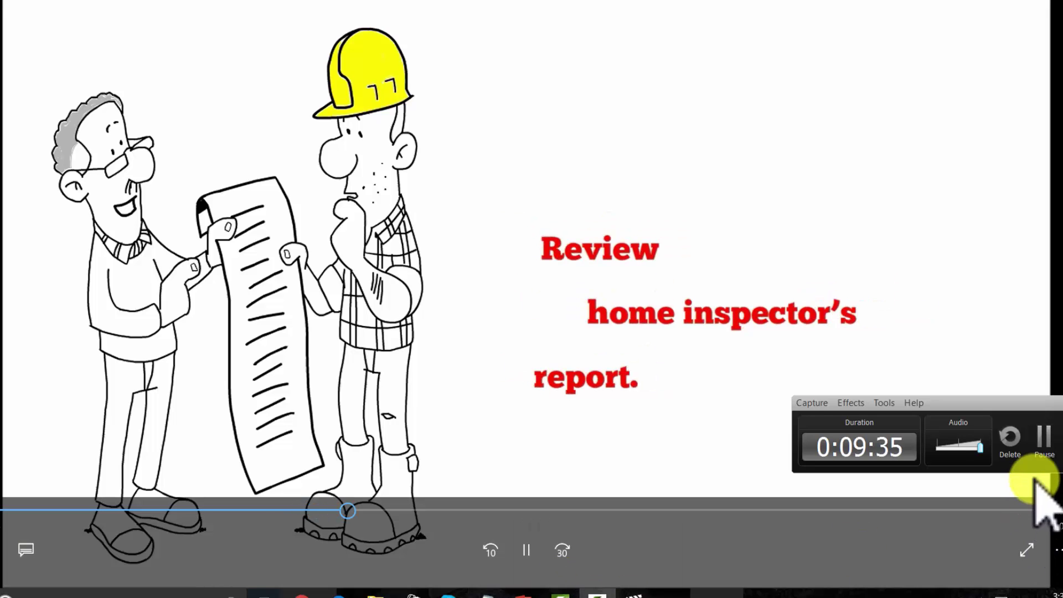
pyautogui.click(1041, 439)
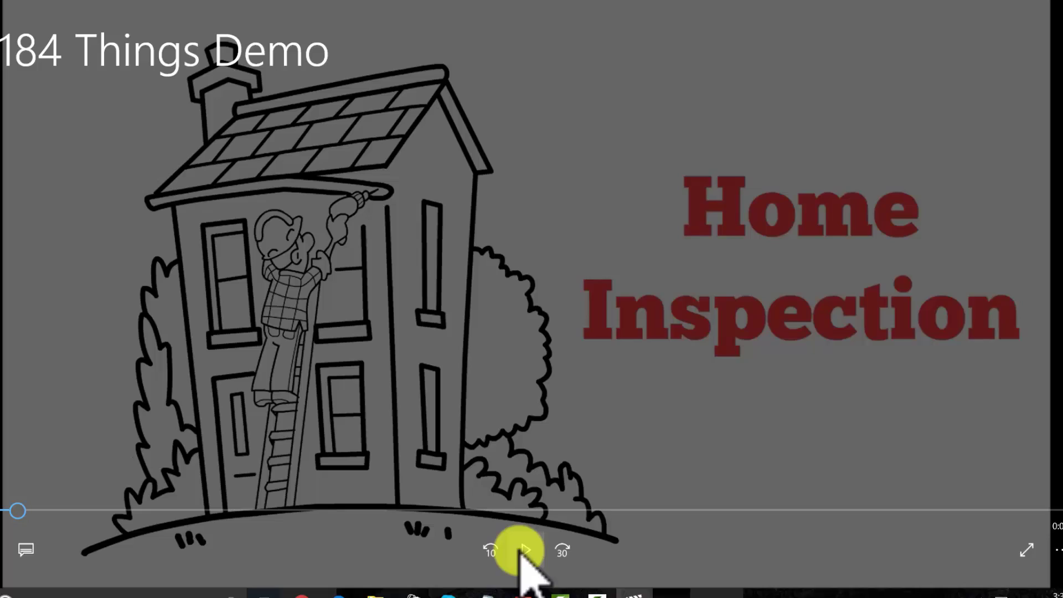
pyautogui.click(525, 551)
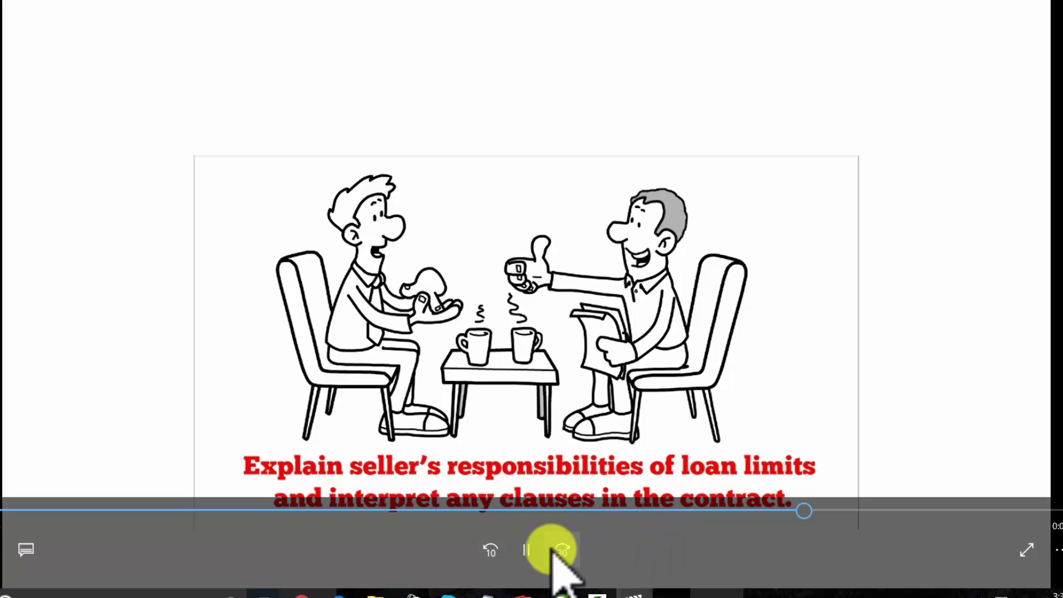
pyautogui.click(530, 548)
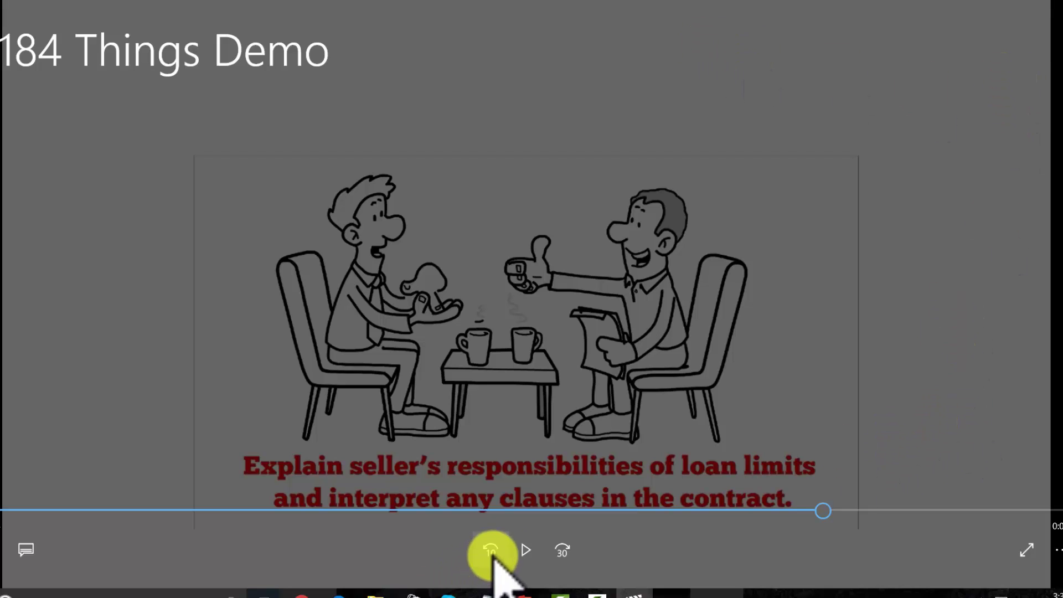
pyautogui.click(524, 552)
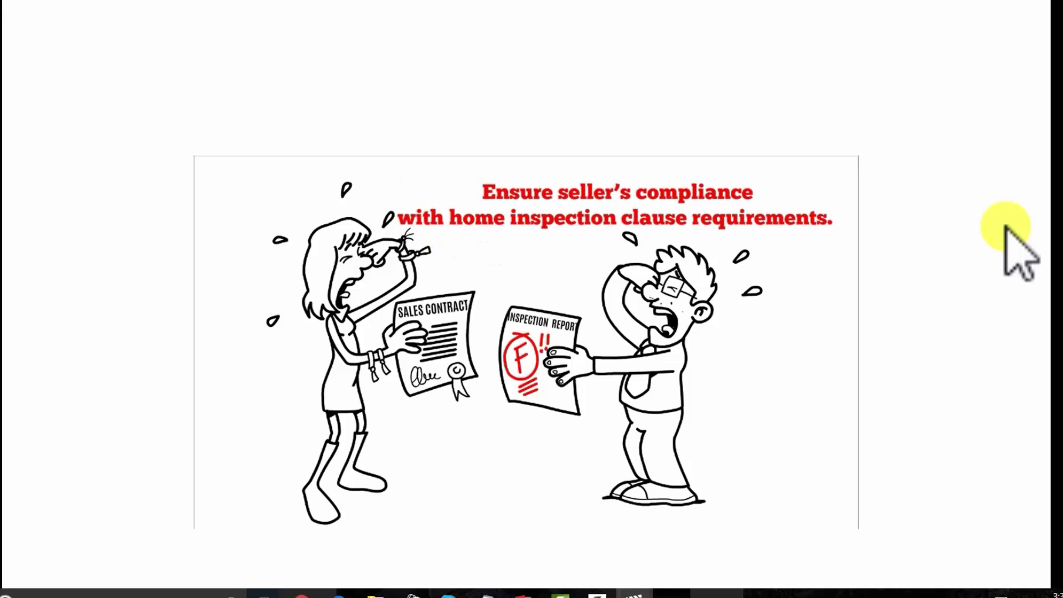
pyautogui.moveTo(1011, 225)
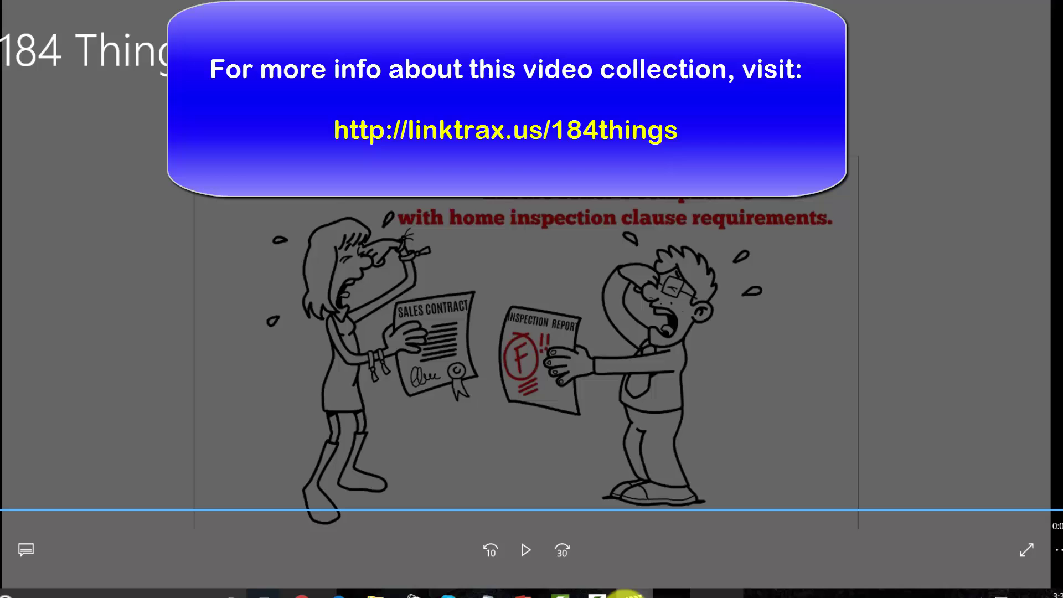
# Bring the Presentation2 PowerPoint window back in front of the video player.
pyautogui.moveTo(528, 595)
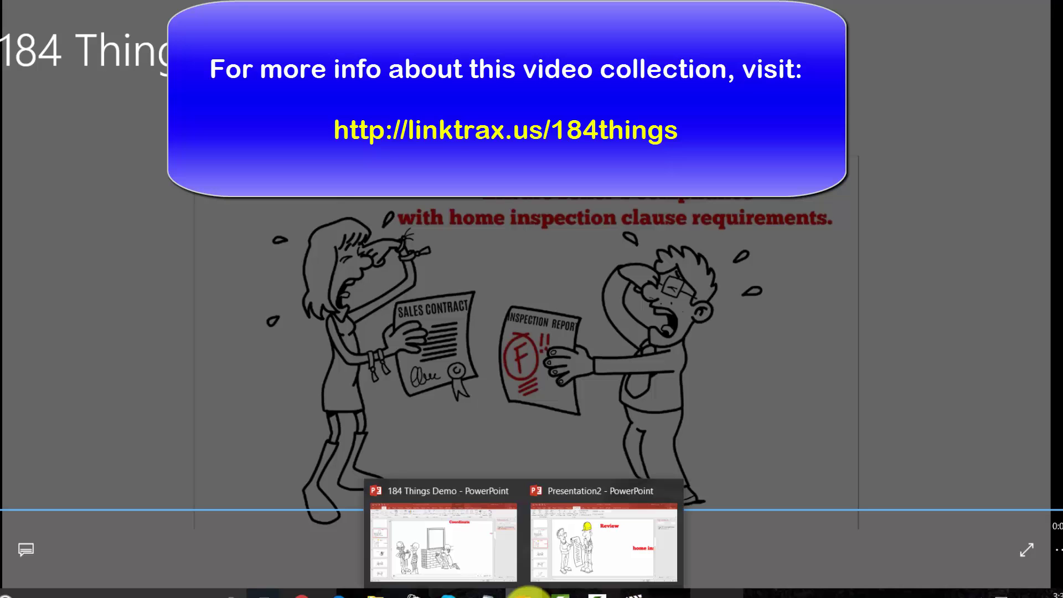
pyautogui.click(605, 568)
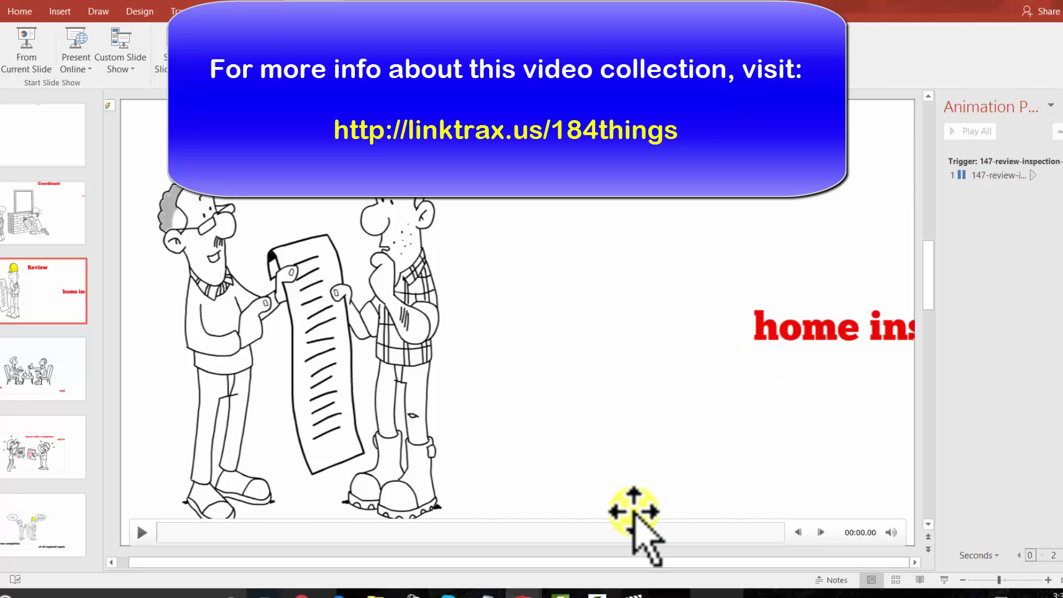
pyautogui.moveTo(563, 592)
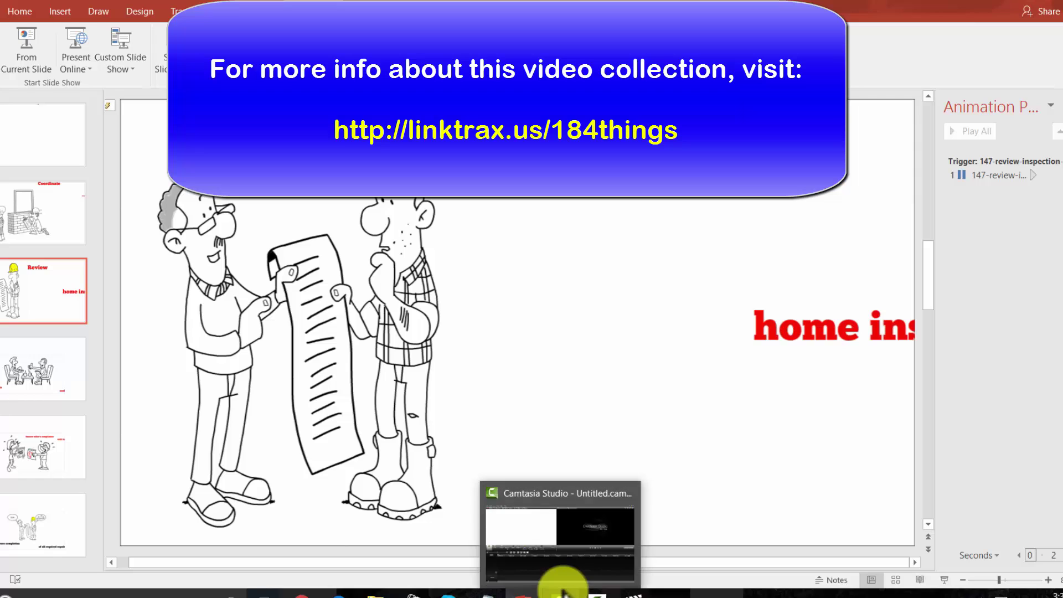